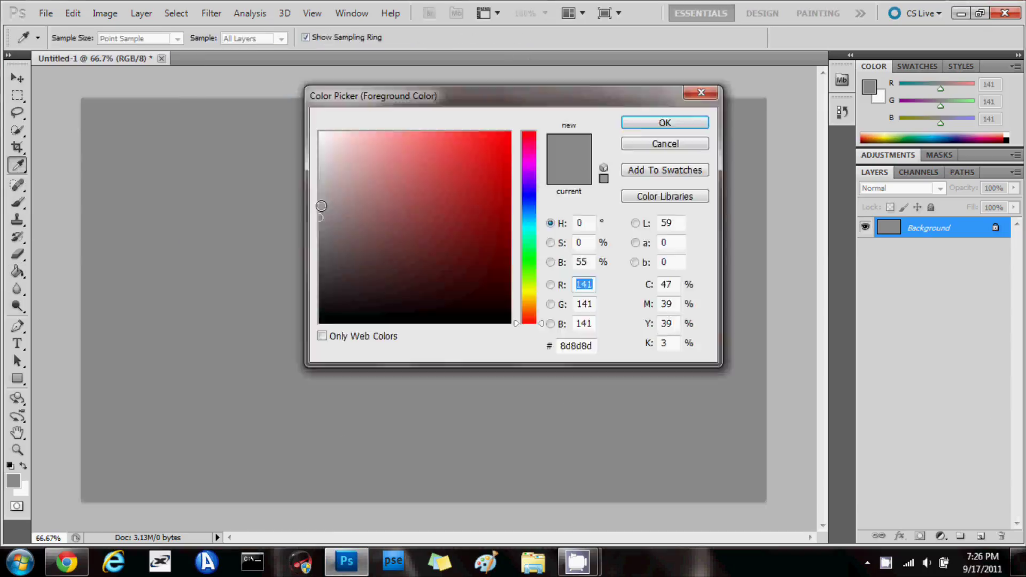
Step: With a size 8 brush at 80% flow, paint the backpacker's head, body and pack
left_click(77, 37)
left_click(399, 37)
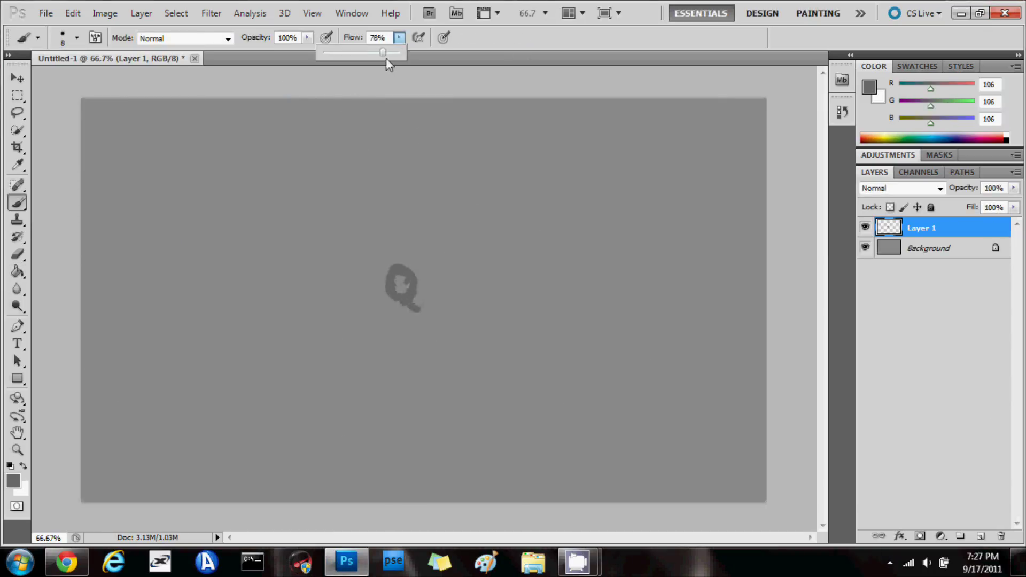
left_click_drag(414, 299, 444, 356)
mouse_move(358, 321)
left_mouse_down()
mouse_move(403, 317)
mouse_move(408, 295)
mouse_move(380, 300)
mouse_move(424, 358)
left_mouse_up()
mouse_move(439, 321)
left_mouse_down()
mouse_move(449, 407)
mouse_move(396, 442)
mouse_move(422, 438)
mouse_move(433, 299)
left_mouse_up()
Step: Erase stray marks, add the figure's legs, and create a new empty layer
key("e")
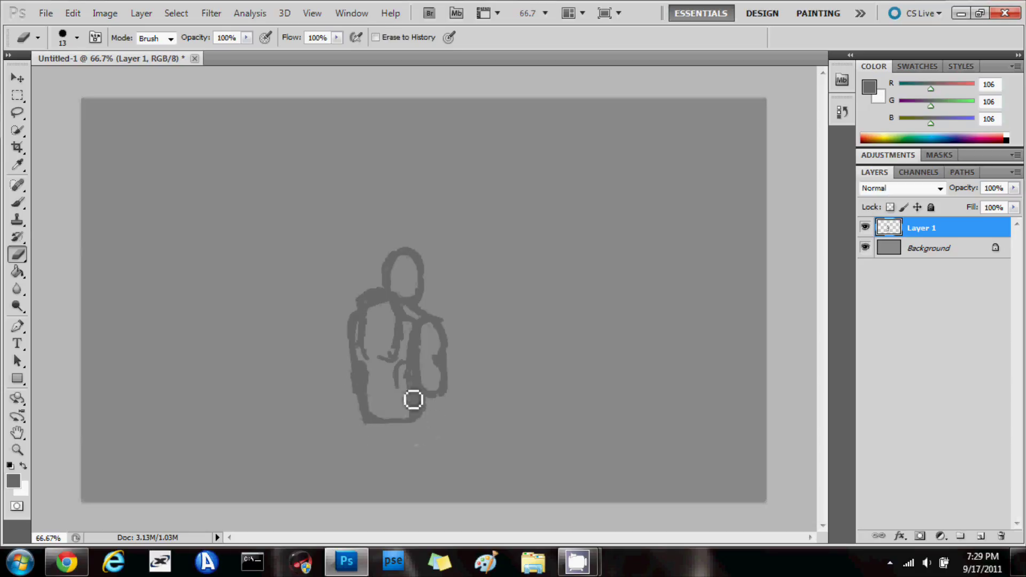
key("b")
mouse_move(413, 400)
left_mouse_down()
mouse_move(433, 424)
mouse_move(371, 465)
mouse_move(358, 497)
left_mouse_up()
key("e")
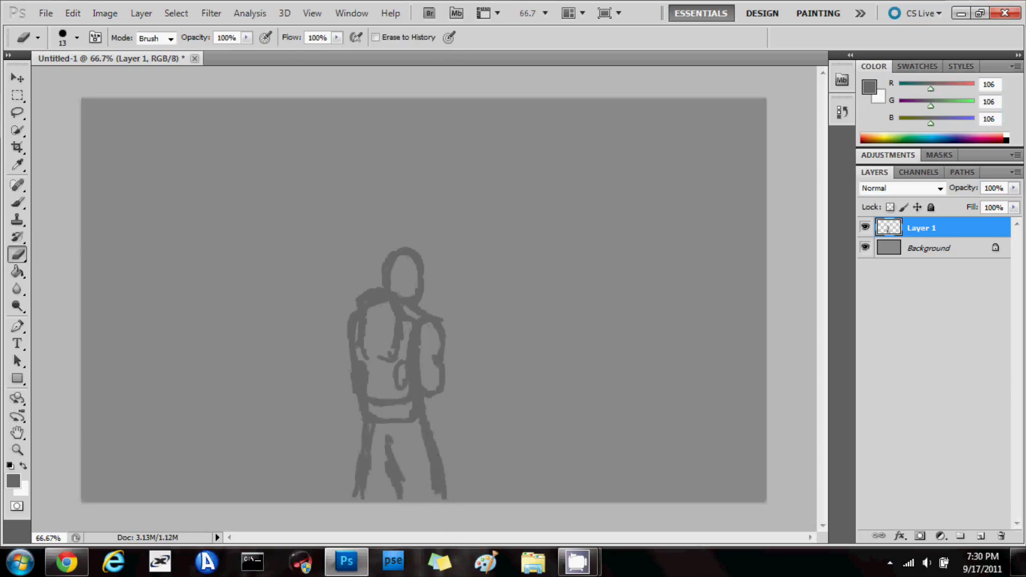
left_click(981, 536, "ctrl")
Step: Below the figure layer, draw the horizon, right peak, left mountains and ground line in light grey
left_click(13, 481)
left_click(665, 121)
key("b")
left_click_drag(668, 326, 716, 379)
key("e")
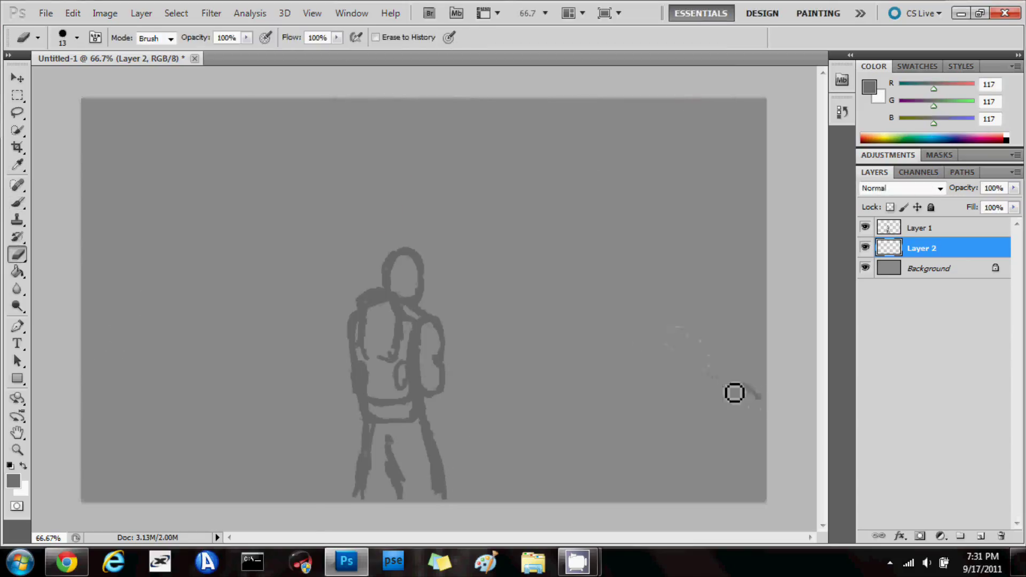
key("b")
mouse_move(82, 323)
left_mouse_down()
mouse_move(341, 316)
mouse_move(767, 273)
left_mouse_up()
left_click_drag(583, 281, 753, 118)
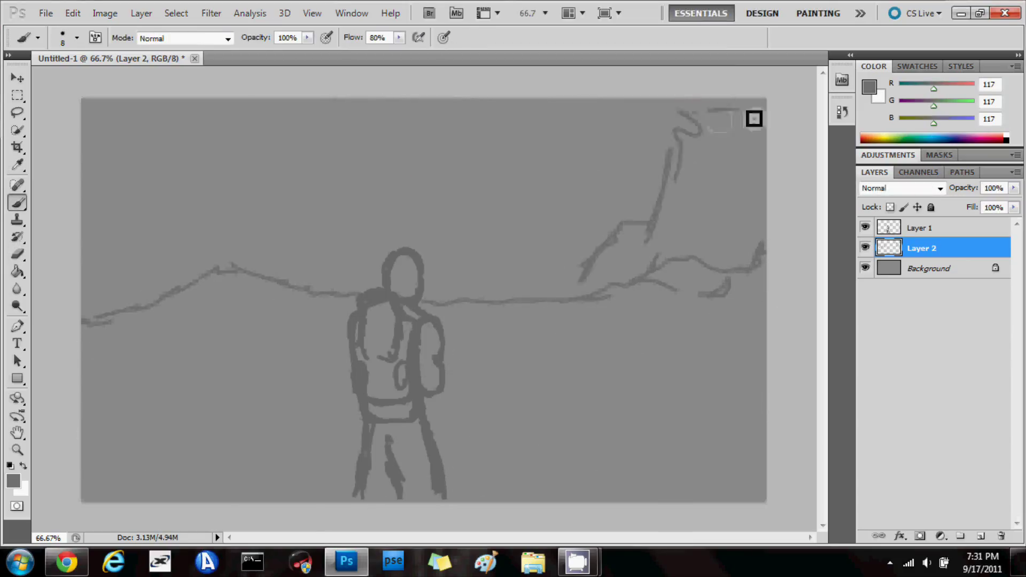
mouse_move(82, 174)
left_mouse_down()
mouse_move(265, 235)
mouse_move(277, 284)
left_mouse_up()
left_click_drag(83, 470, 488, 449)
Step: Block in soft dark grey masses over the landscape with a large brush at 73% opacity
left_click(14, 481)
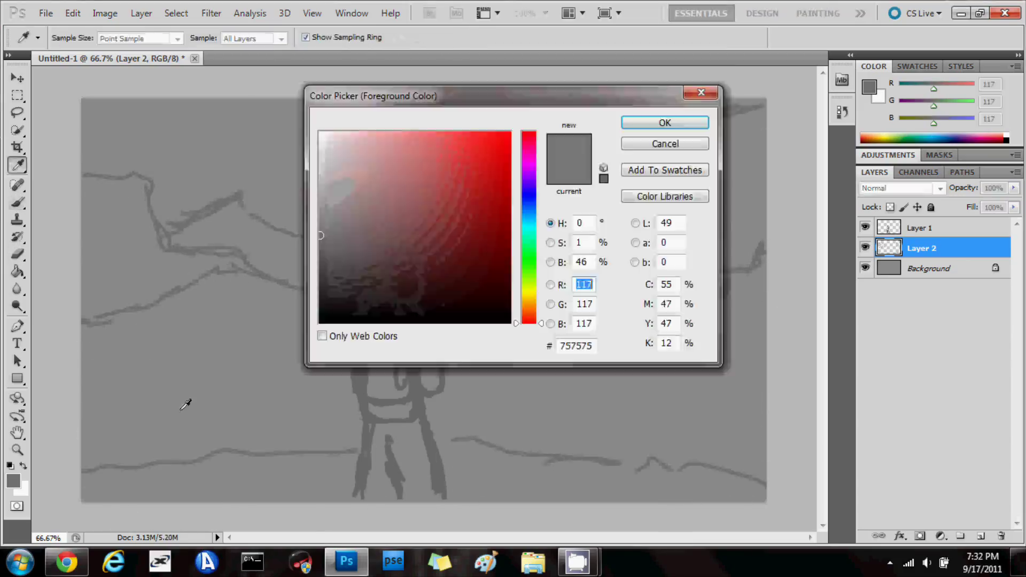
left_click(186, 405)
key("Return")
key("b")
left_click(77, 37)
key("Return")
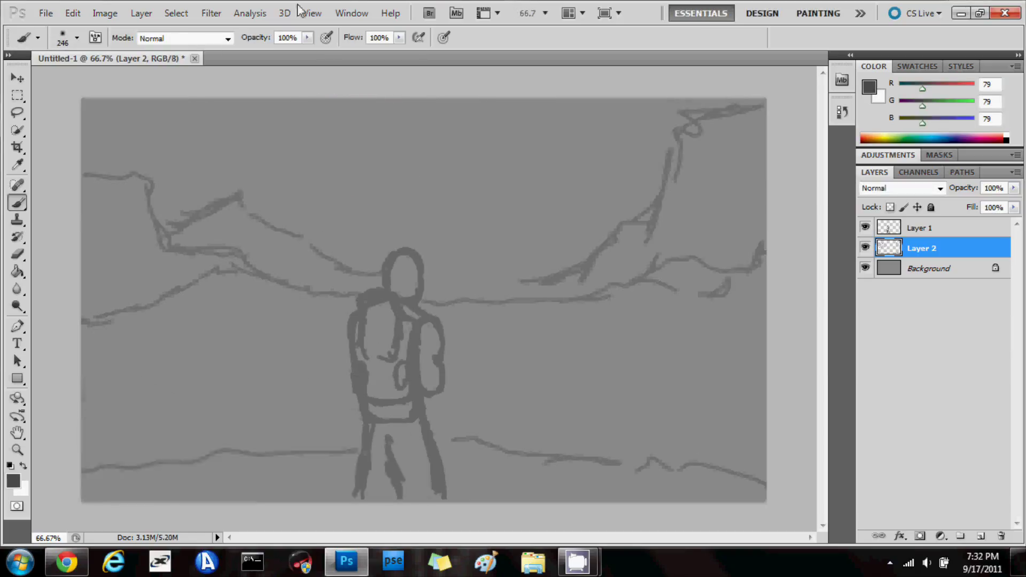
key("7")
key("3")
left_click_drag(85, 470, 759, 459)
left_click_drag(759, 267, 85, 384)
mouse_move(206, 217)
left_mouse_down()
mouse_move(240, 362)
mouse_move(107, 240)
left_mouse_up()
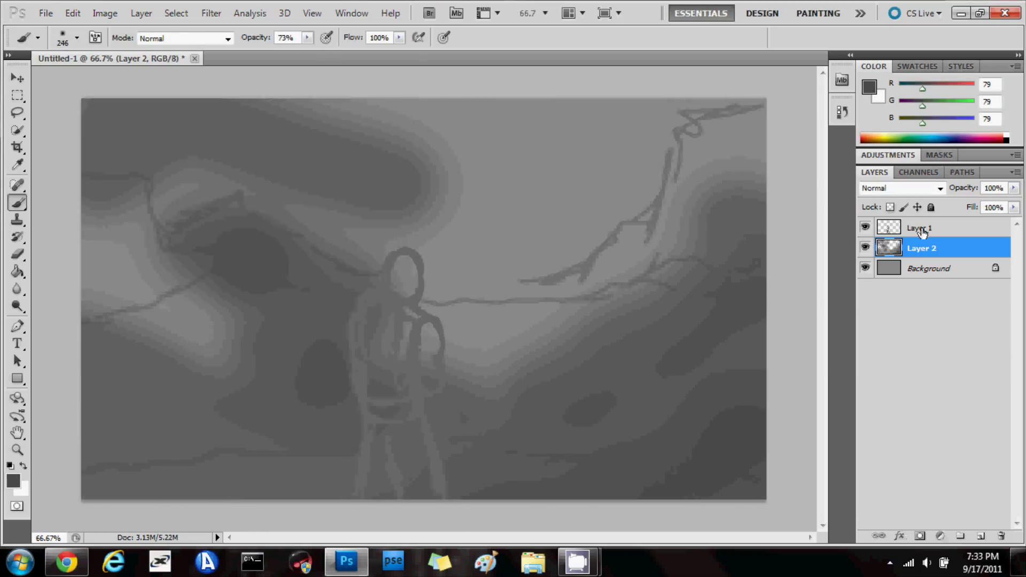
Step: Darken the figure layer by lowering its Brightness
left_click(920, 228)
left_click(105, 13)
left_click(364, 41)
left_click_drag(472, 187, 454, 188)
Step: Confirm the brightness change and set up a hard round brush in darker grey
key("Return")
key("e")
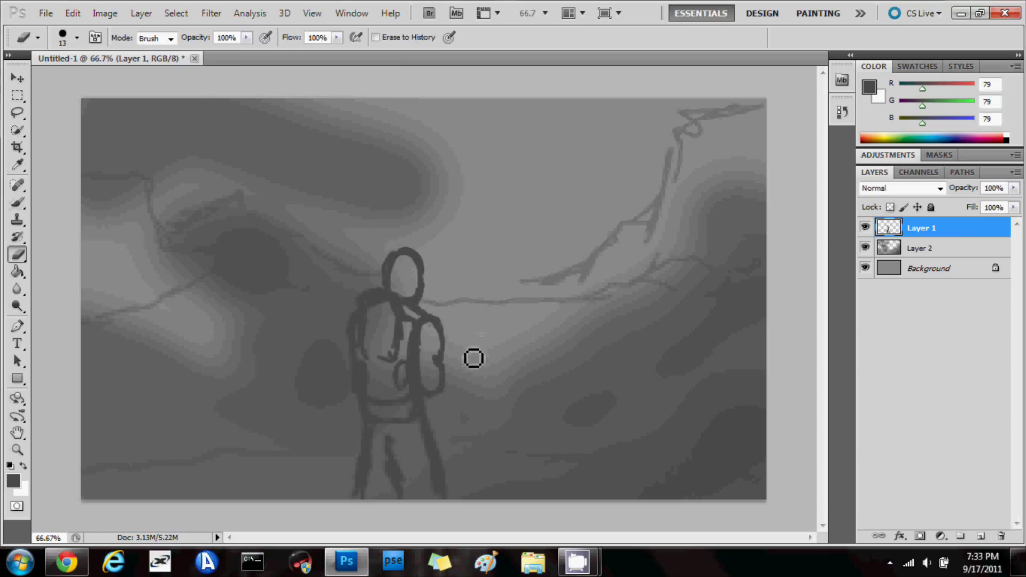
key("b")
left_click(77, 38)
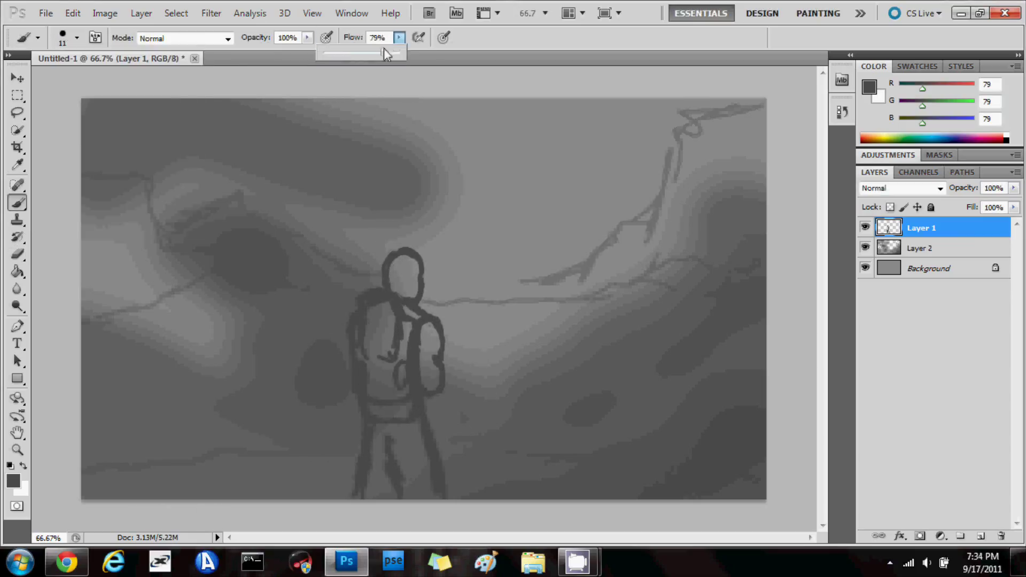
left_click(14, 481)
left_click(662, 121)
left_click(77, 37)
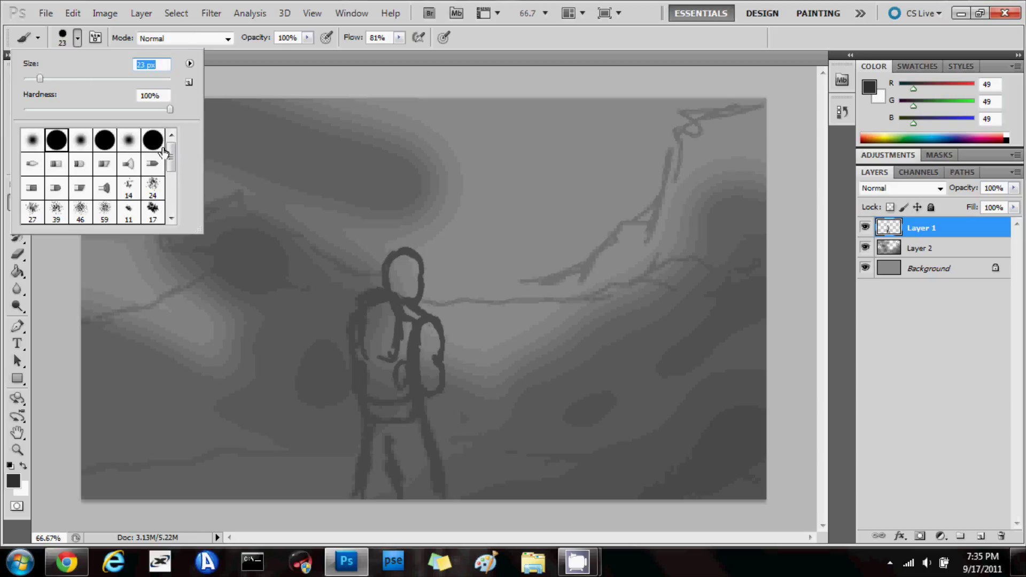
Step: Fill the figure's back, legs, torso and head with dark grey
left_click_drag(374, 342, 385, 300)
left_click_drag(407, 427, 423, 492)
left_click(376, 451, "alt")
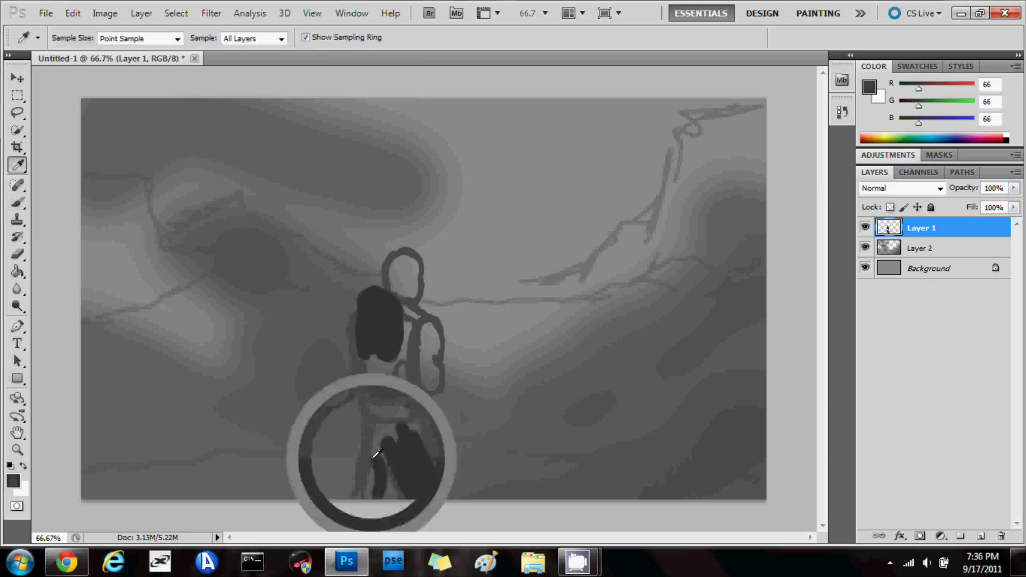
left_click(427, 480, "alt")
left_click_drag(422, 427, 367, 495)
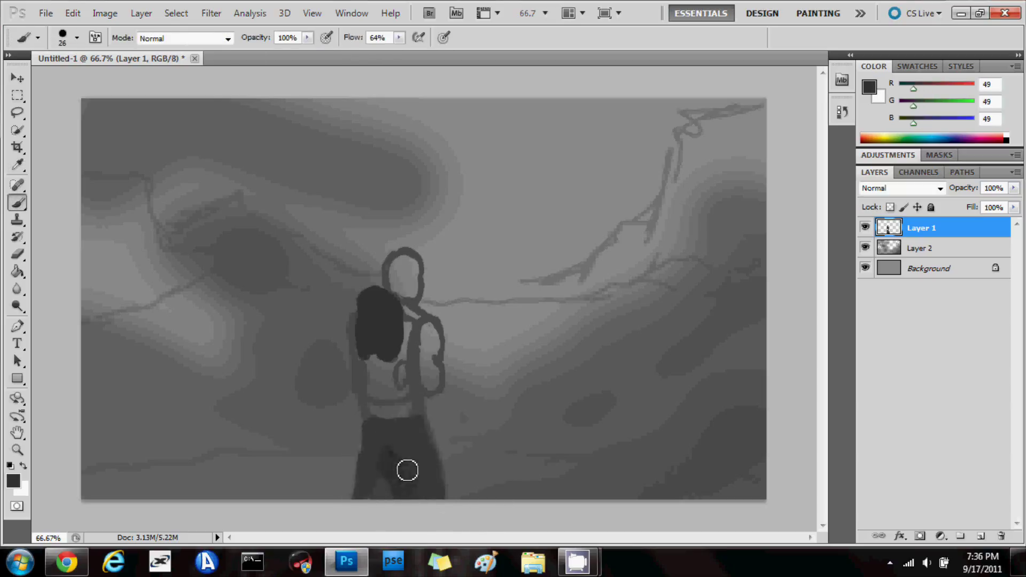
left_click(401, 419, "alt")
mouse_move(401, 419)
left_mouse_down()
mouse_move(424, 410)
mouse_move(359, 367)
mouse_move(411, 373)
left_mouse_up()
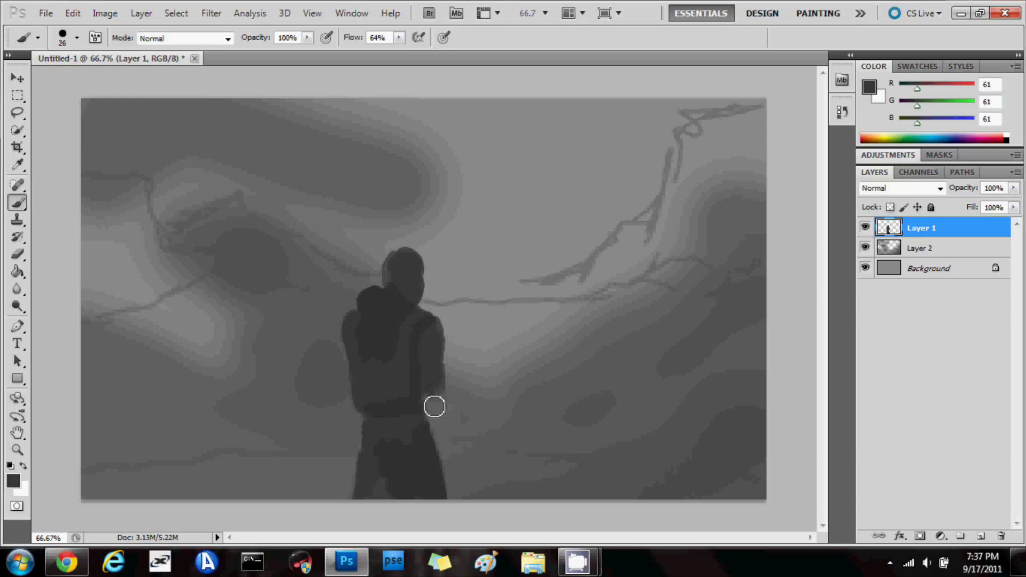
Step: Repaint the arm and add two light patches on the torso with a smaller brush
left_click(435, 406, "alt")
left_click_drag(436, 337, 436, 382)
left_click(77, 37)
key("Return")
left_click(433, 374, "alt")
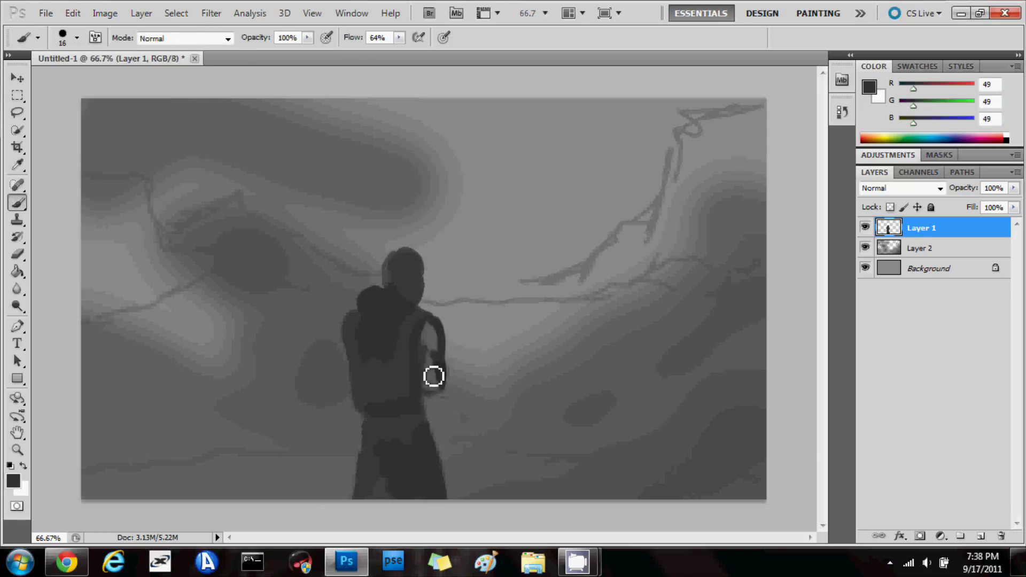
left_click(410, 378, "alt")
left_click_drag(362, 367, 363, 382)
left_click_drag(402, 363, 409, 385)
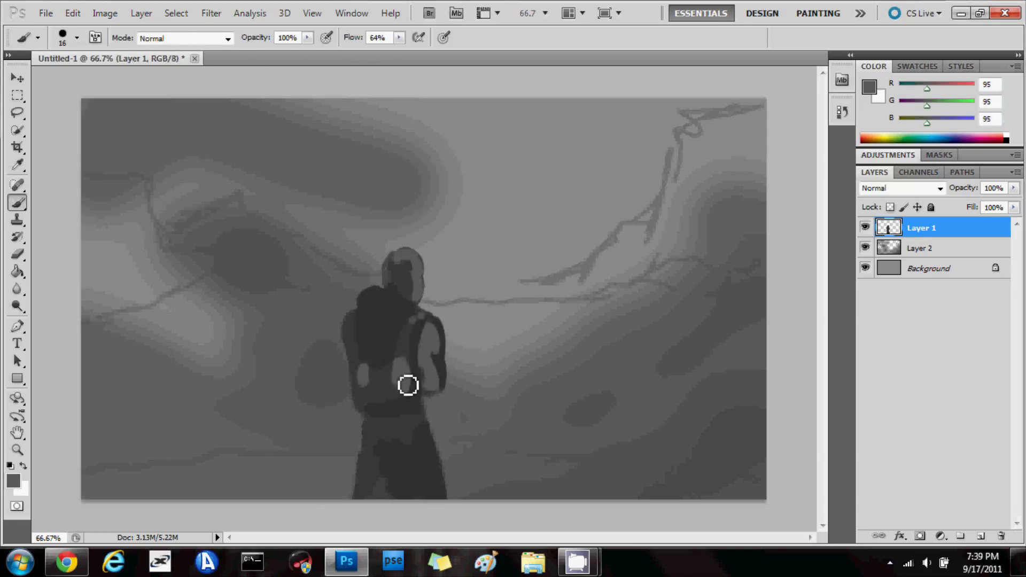
Step: Add dark strokes along the figure's left edge, mid-torso, legs, right arm and waist
left_click(362, 328, "alt")
left_click_drag(346, 316, 358, 370)
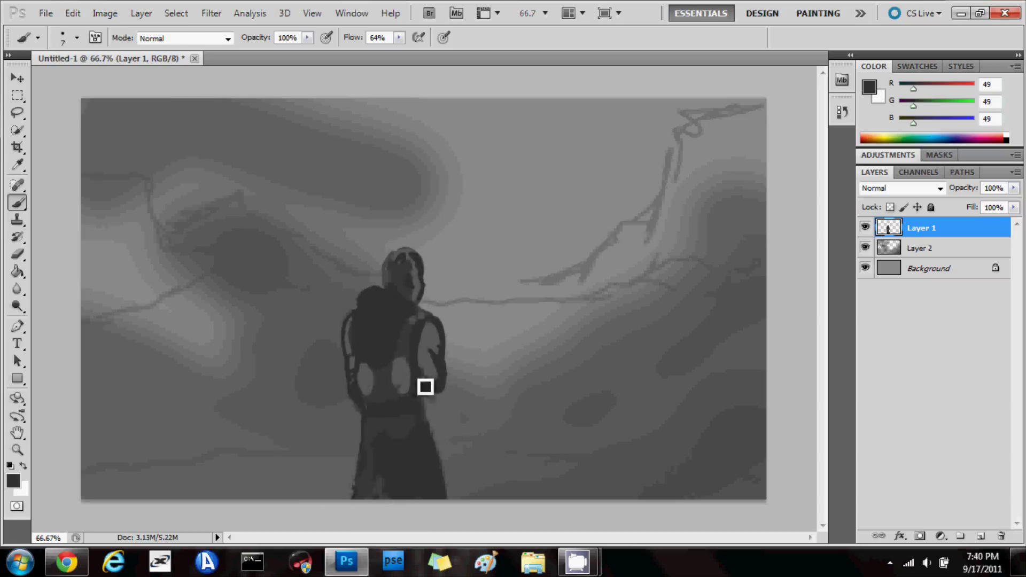
left_click_drag(383, 377, 399, 394)
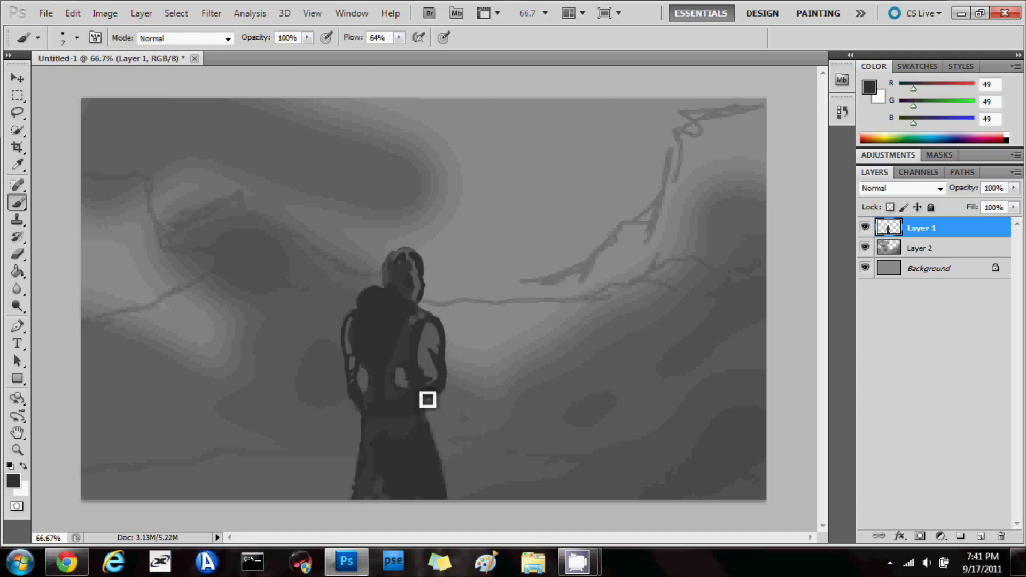
left_click(403, 428, "alt")
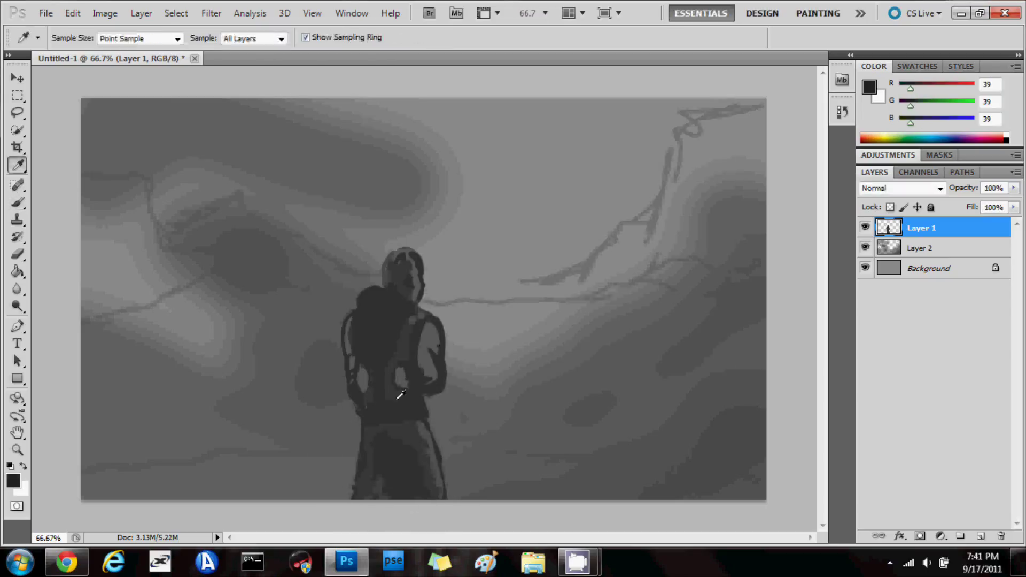
left_click_drag(386, 434, 377, 468)
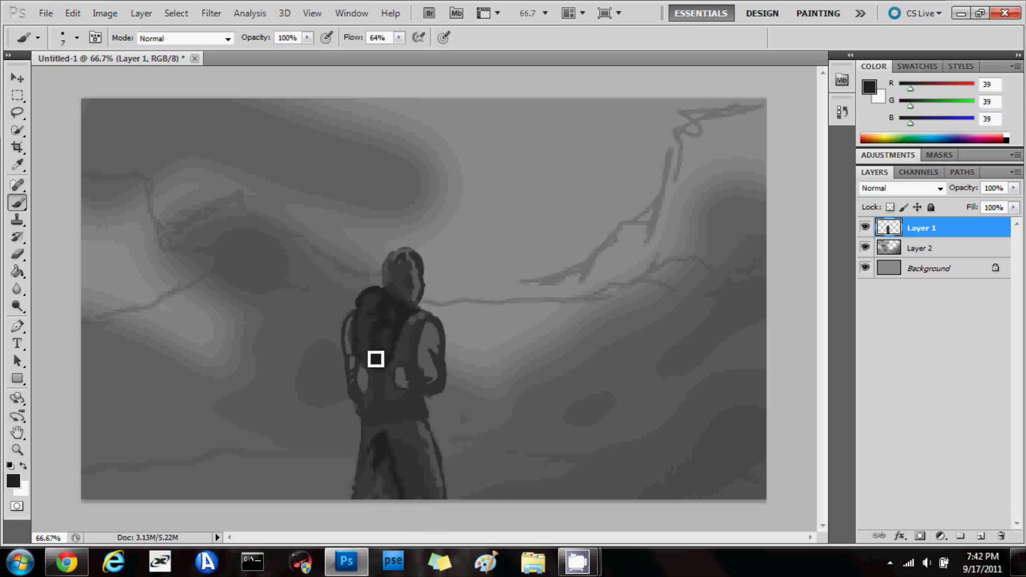
left_click_drag(424, 387, 370, 430)
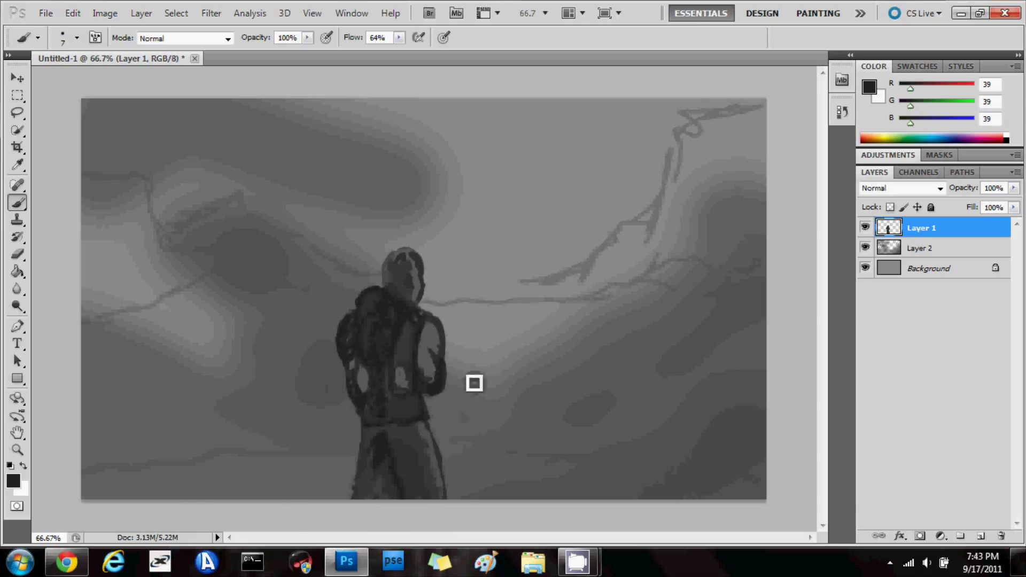
Step: Darken the figure's head and sample a lighter grey from the background
left_click(367, 360, "alt")
left_click_drag(428, 283, 396, 294)
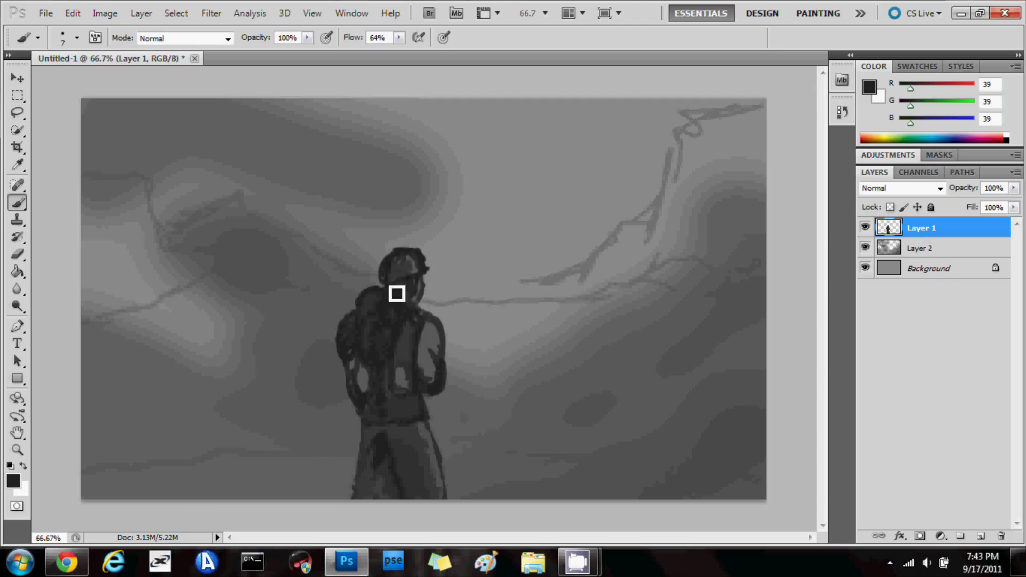
left_click(422, 266, "alt")
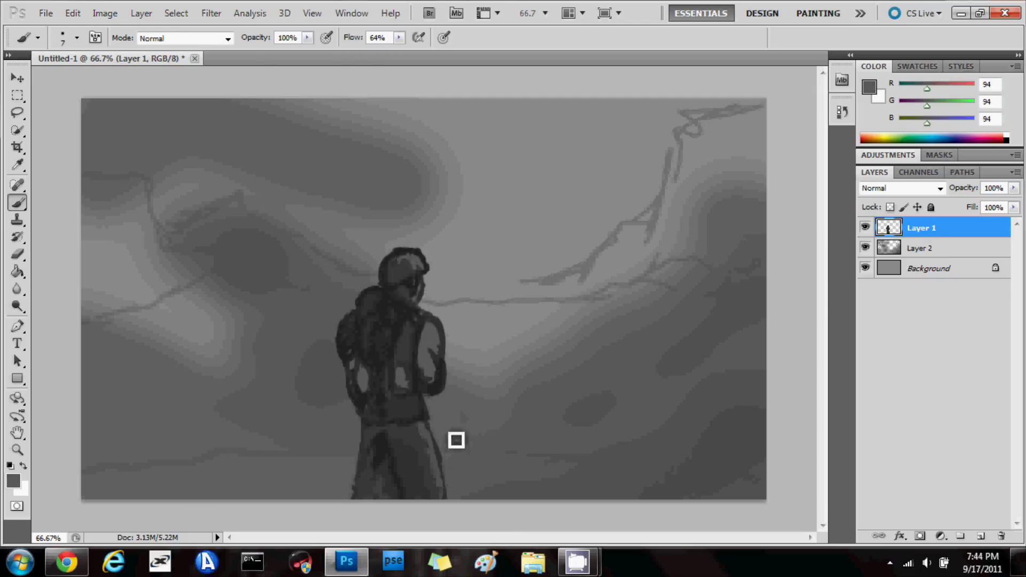
left_click(919, 248)
Step: Paint a dark foreground band along the canvas bottom with a size 114 brush
left_click(77, 38)
type("114")
key("Return")
left_click_drag(764, 466, 80, 471)
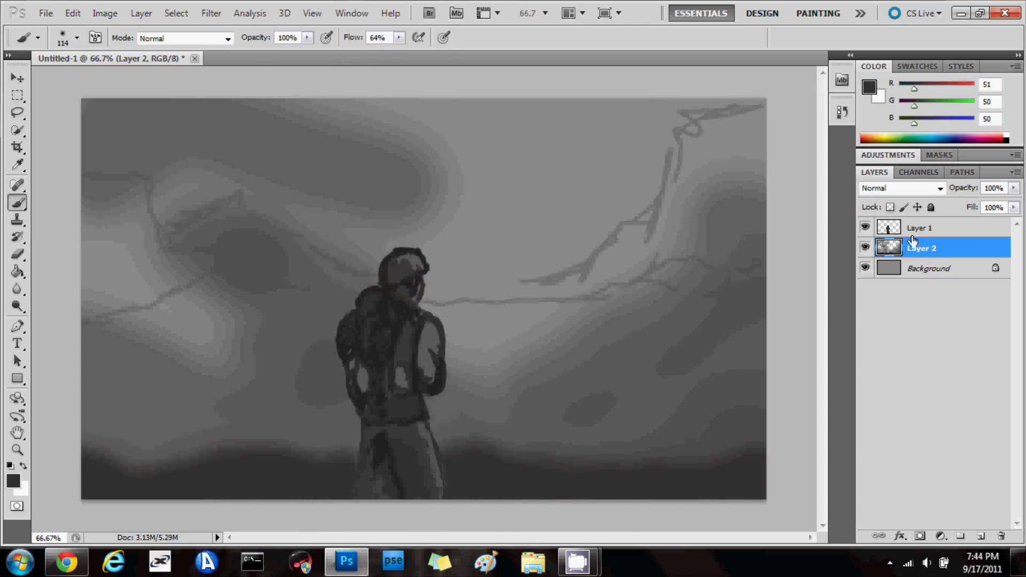
Step: On a new layer, sketch the creature right of the figure in lighter grey with a size 9 brush
left_click(981, 536)
left_click(76, 38)
type("9")
key("Return")
left_click_drag(334, 187, 345, 212)
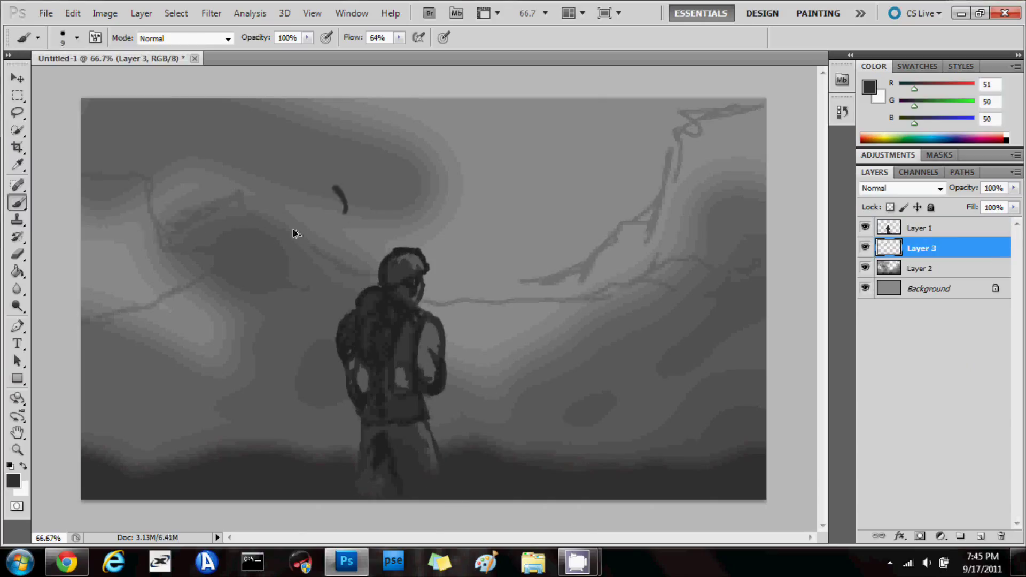
left_click(869, 87)
key("Return")
key("ctrl+z")
mouse_move(523, 230)
left_mouse_down()
mouse_move(573, 250)
mouse_move(587, 310)
mouse_move(508, 229)
mouse_move(479, 271)
mouse_move(564, 288)
mouse_move(586, 332)
left_mouse_up()
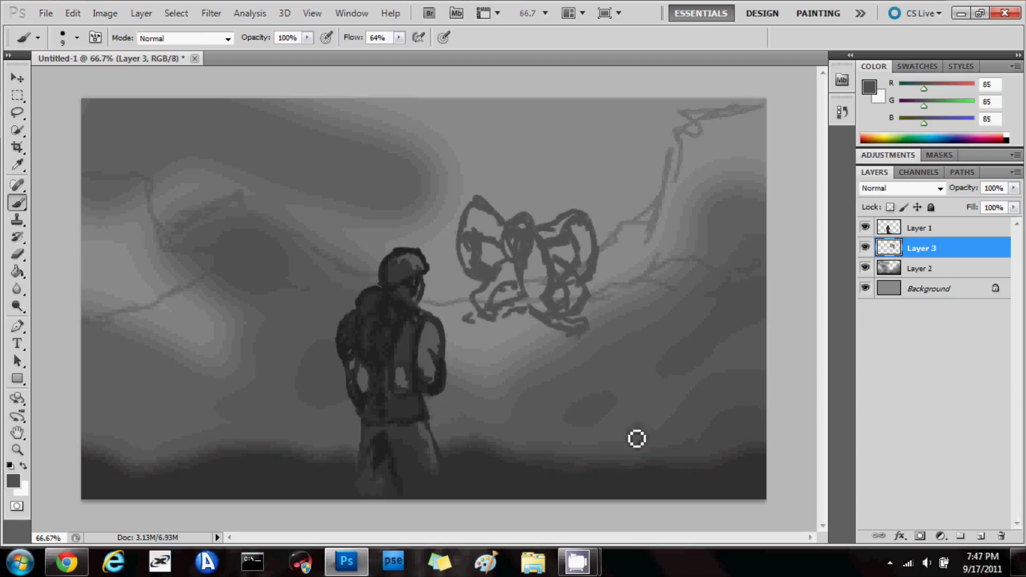
Step: Trim and lighten the creature sketch, then begin a dark stalk along the right edge
key("e")
left_click_drag(510, 313, 533, 309)
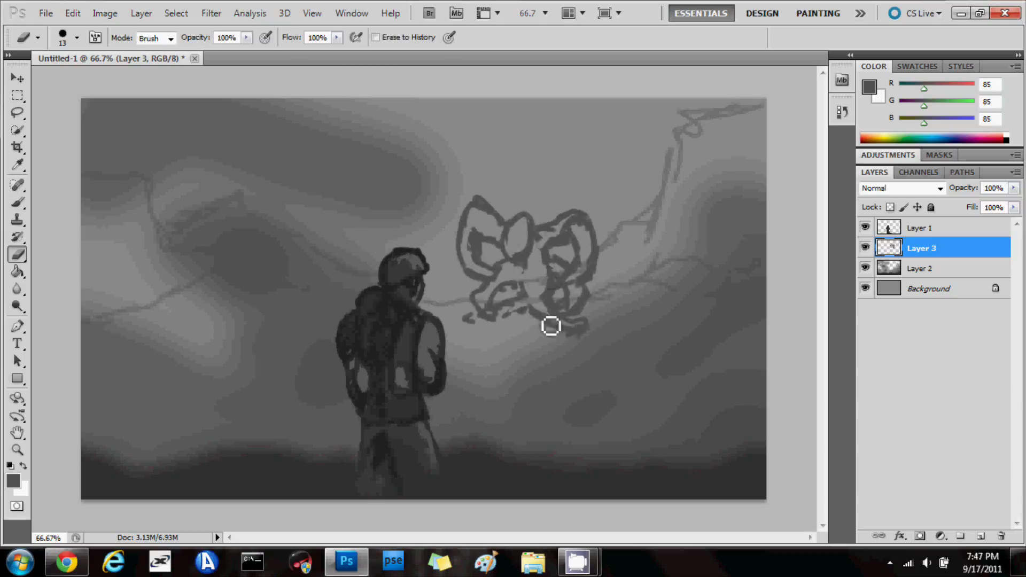
key("alt+i")
key("j")
key("c")
key("Return")
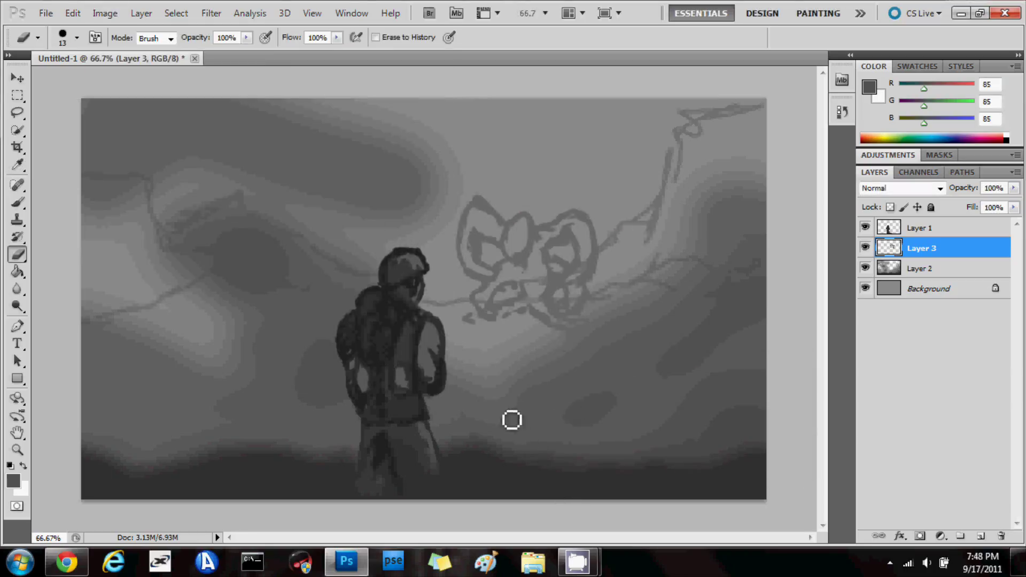
key("b")
mouse_move(743, 226)
left_mouse_down()
mouse_move(717, 364)
mouse_move(631, 459)
left_mouse_up()
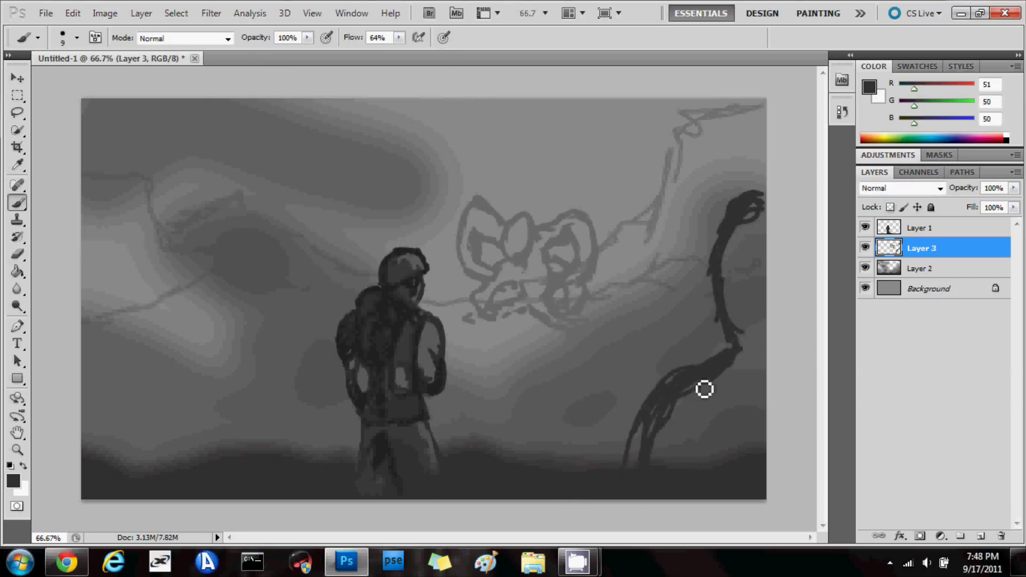
Step: Extend the dark right-side silhouette with a size 15 brush and soften its edge
mouse_move(703, 387)
left_mouse_down()
mouse_move(700, 444)
mouse_move(749, 224)
mouse_move(697, 283)
left_mouse_up()
left_click(76, 38)
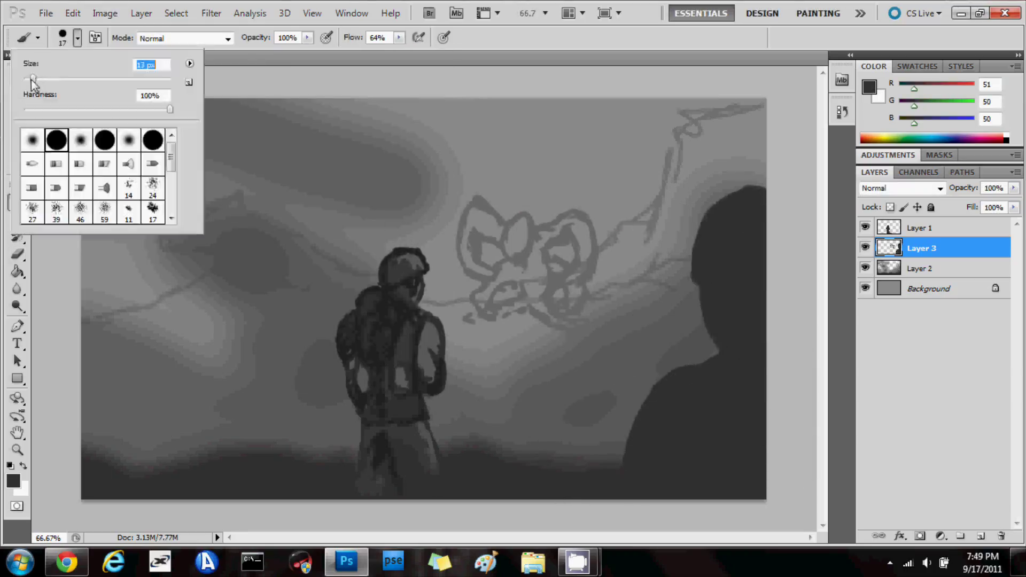
type("15")
key("Return")
left_click_drag(625, 460, 685, 366)
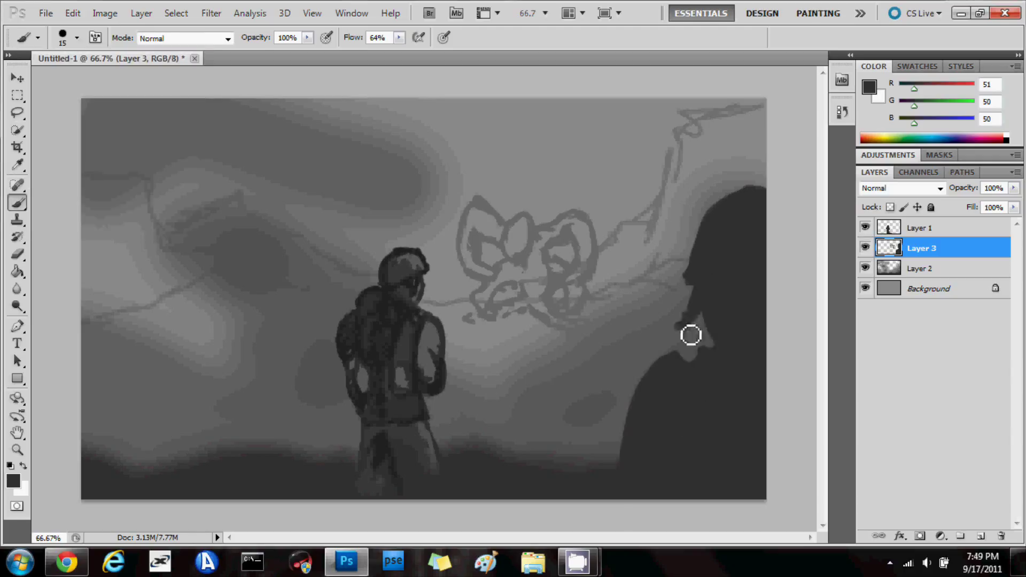
key("e")
left_click_drag(697, 332, 697, 317)
key("b")
Step: Paint mid, lighter and darker grey tones over the creature's body and wings
left_click(710, 299, "alt")
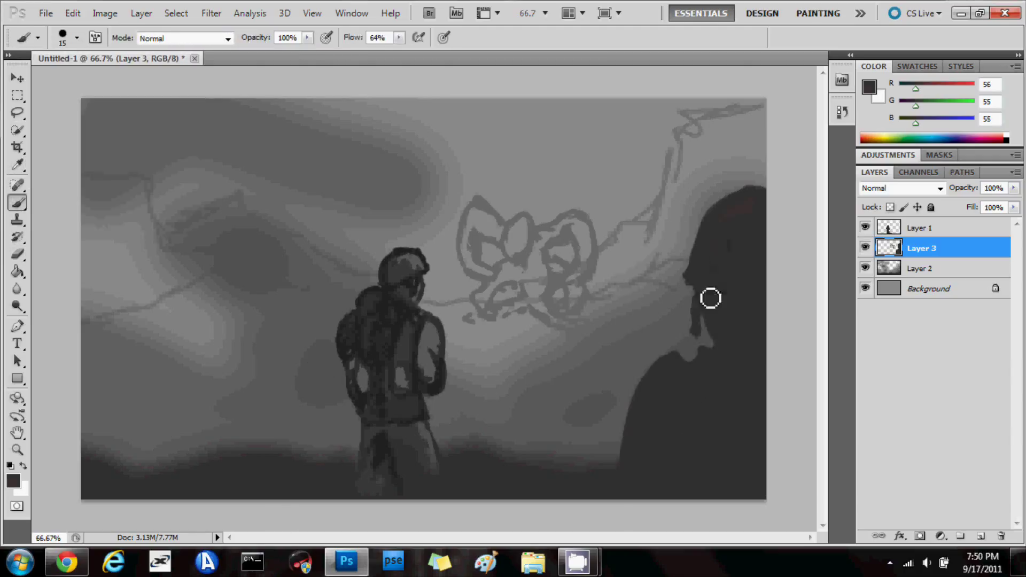
left_click(538, 266, "alt")
mouse_move(540, 259)
left_mouse_down()
mouse_move(577, 236)
mouse_move(544, 300)
left_mouse_up()
mouse_move(566, 254)
left_mouse_down()
mouse_move(520, 280)
mouse_move(499, 240)
left_mouse_up()
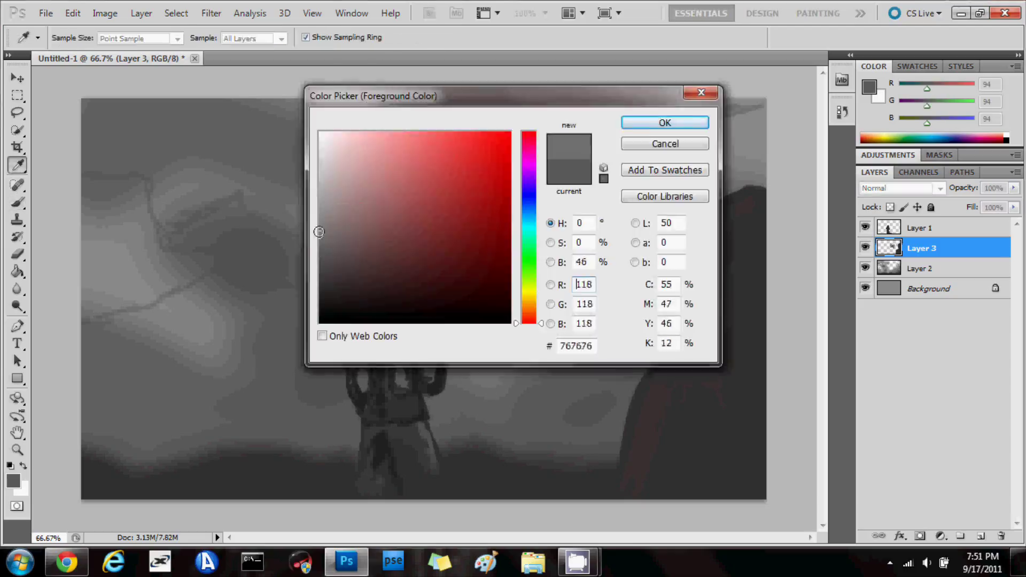
left_click(575, 280, "alt")
left_click(556, 250, "alt")
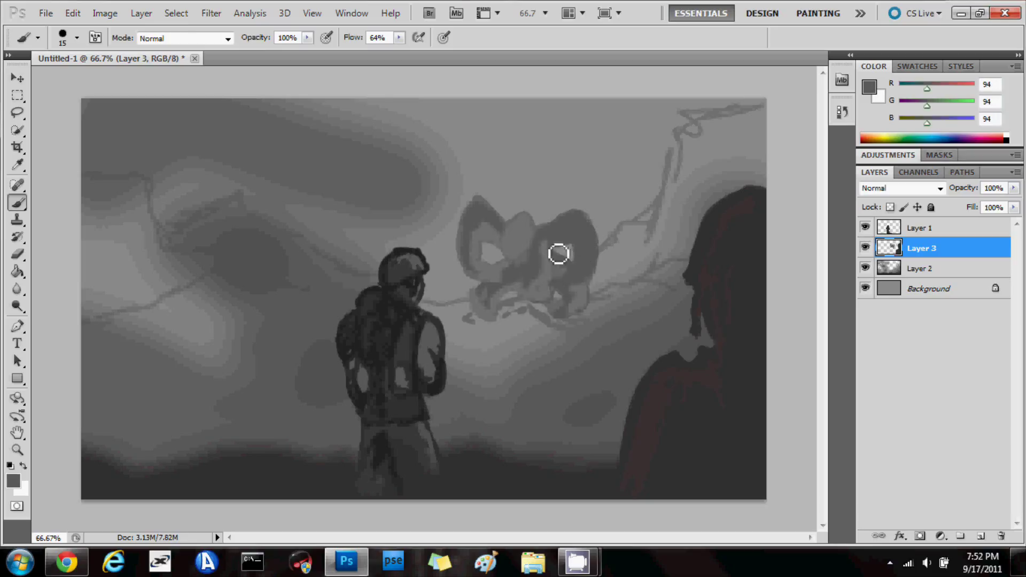
left_click_drag(556, 249, 539, 244)
Step: Darken the creature's lower left with a smaller brush and erase its base flat
key("bracketleft")
key("bracketleft")
left_click(560, 233, "alt")
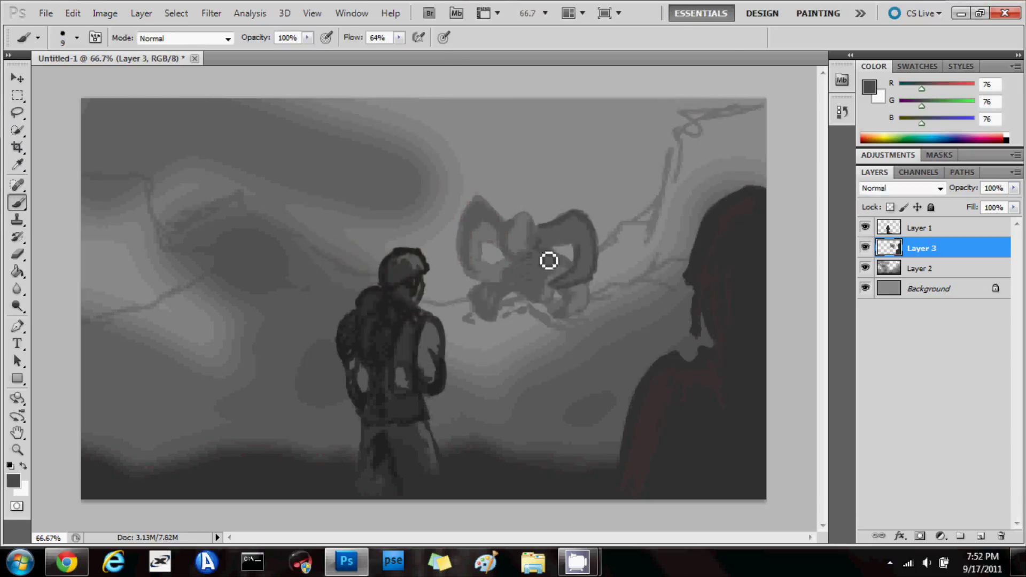
left_click_drag(502, 334, 488, 297)
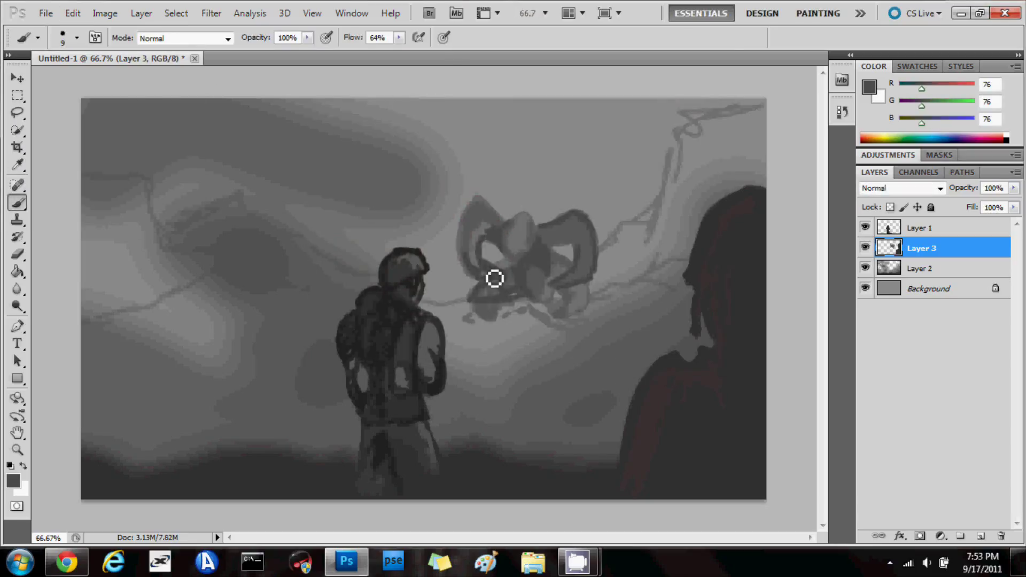
left_click(532, 241, "alt")
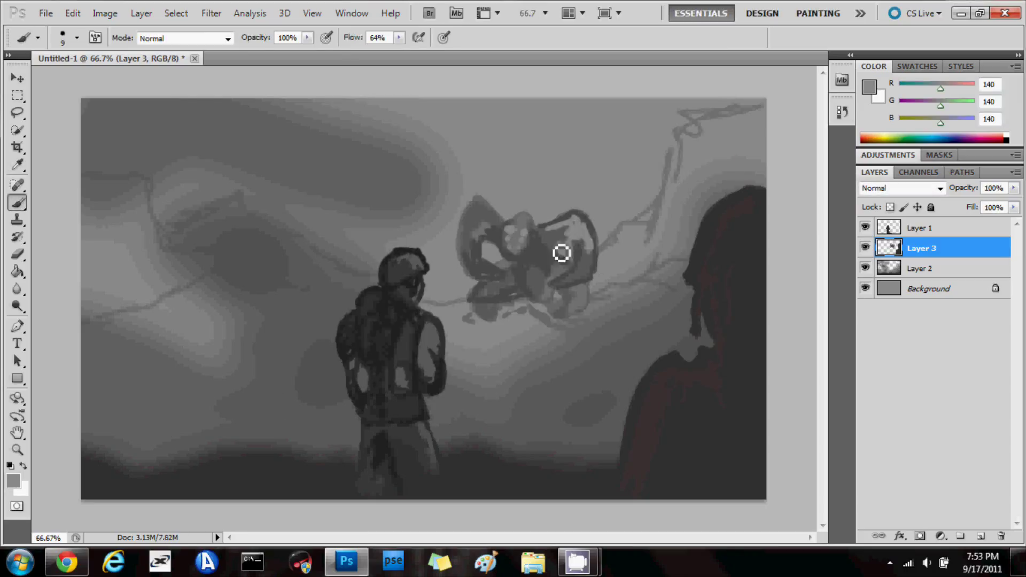
key("e")
left_click_drag(570, 318, 523, 329)
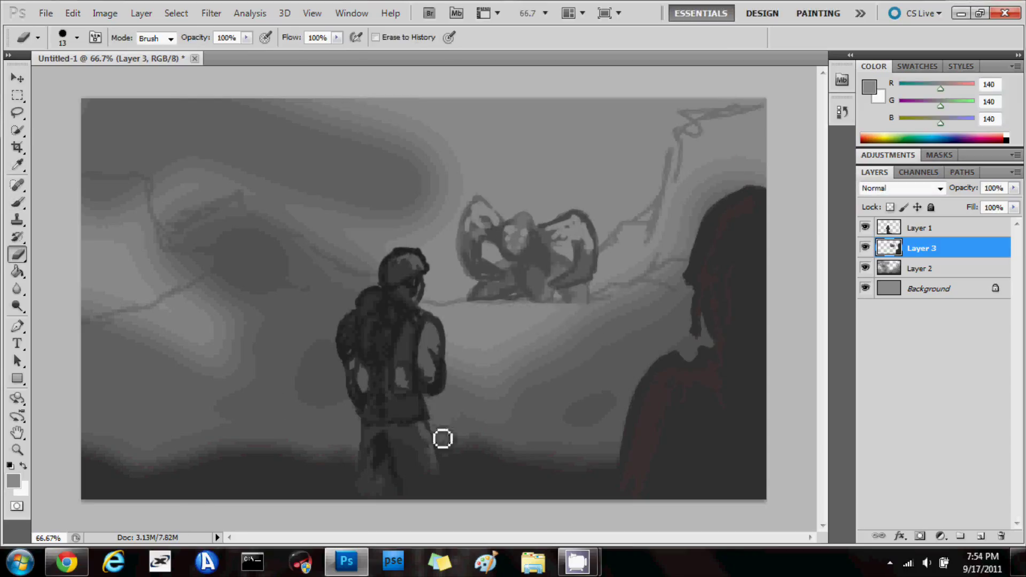
Step: Lasso around the creature and soften it with a Gaussian Blur
key("l")
left_click_drag(443, 176, 447, 177)
left_click_drag(642, 442, 603, 442)
key("Escape")
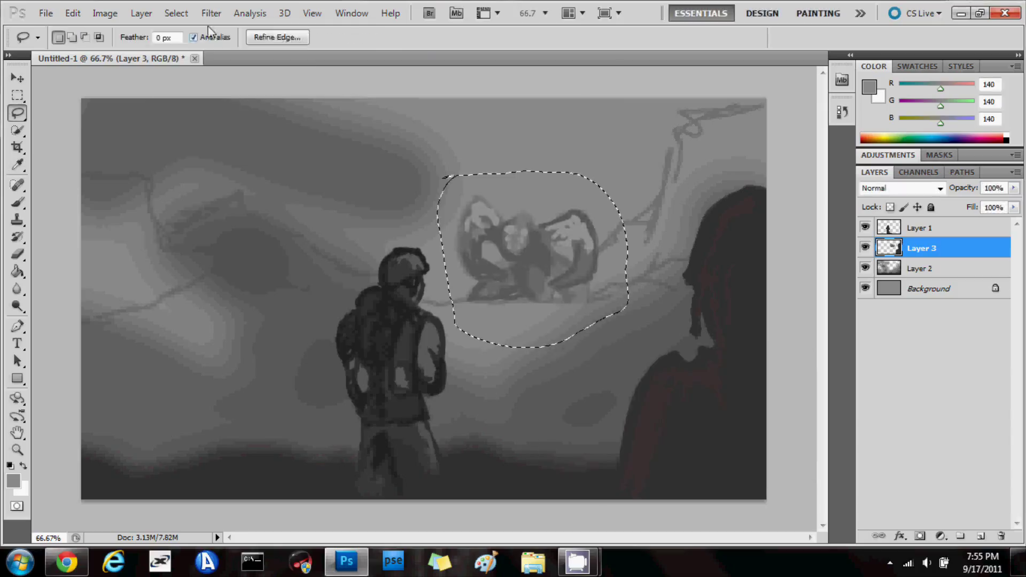
left_click(211, 13)
left_click(406, 200)
left_click(318, 227)
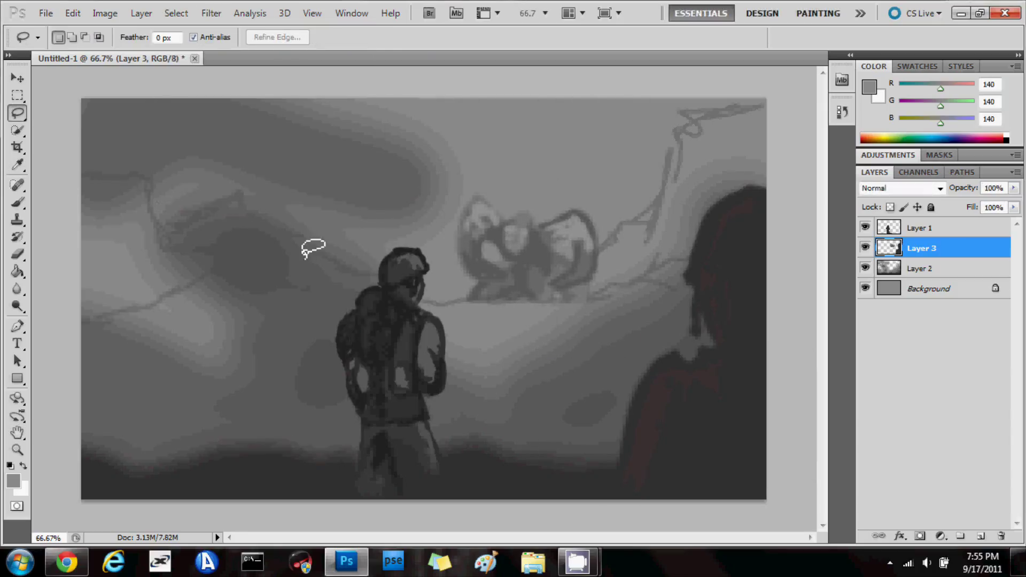
Step: Add a new layer above Layer 2 with an 8 px brush in dark 101 grey
key("b")
left_click(869, 265)
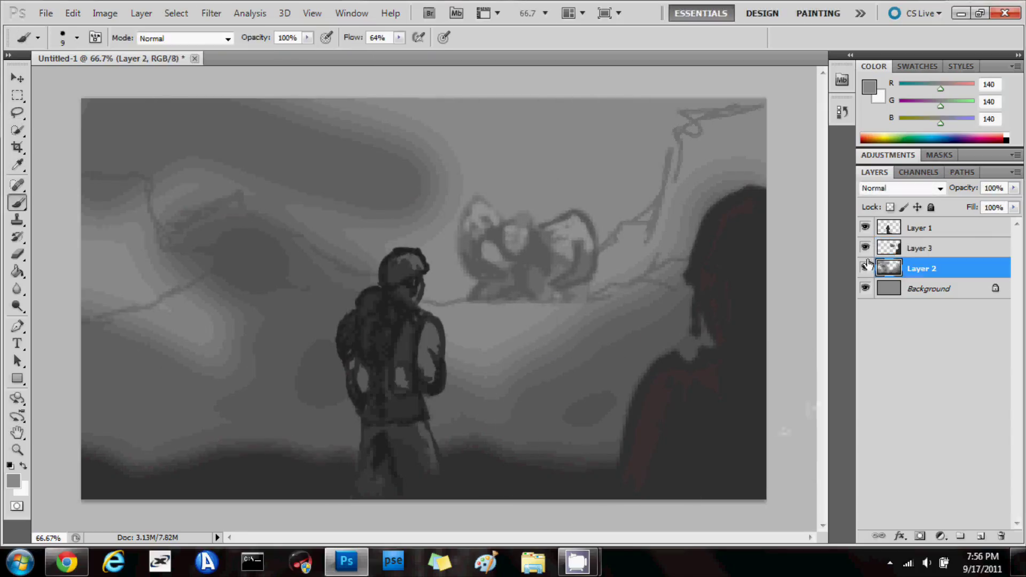
key("ctrl+shift+alt+n")
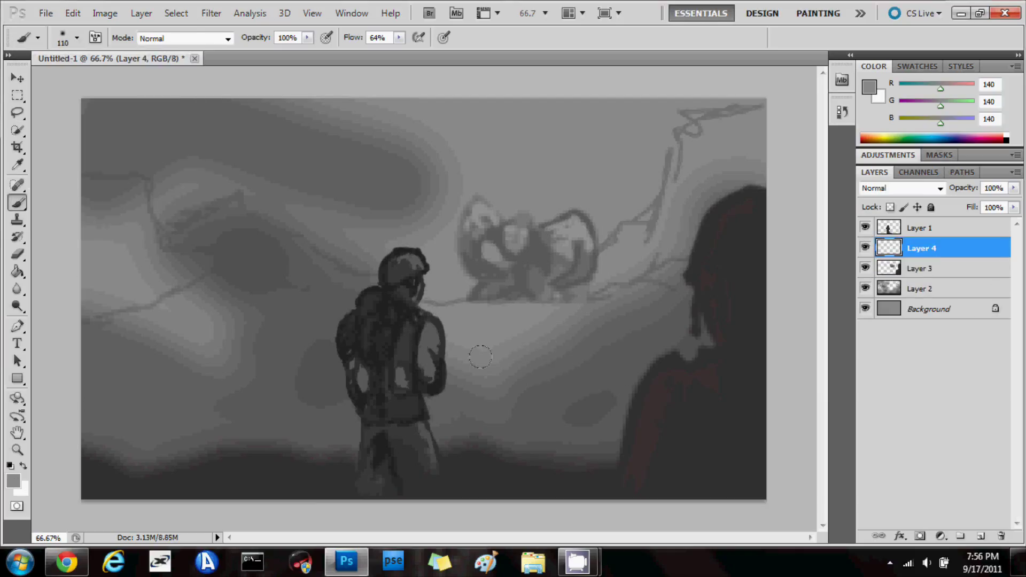
left_click(13, 481)
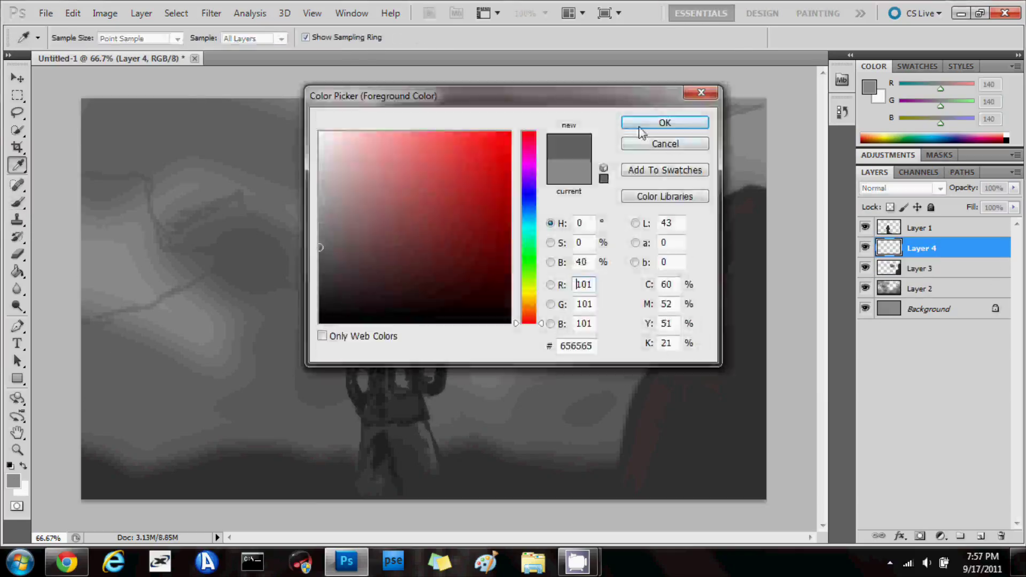
key("Return")
left_click(63, 37)
type("8")
key("Return")
Step: Sketch a tiny figure beside the backpacker, refining it with a 5 px brush
left_click_drag(453, 306, 463, 315)
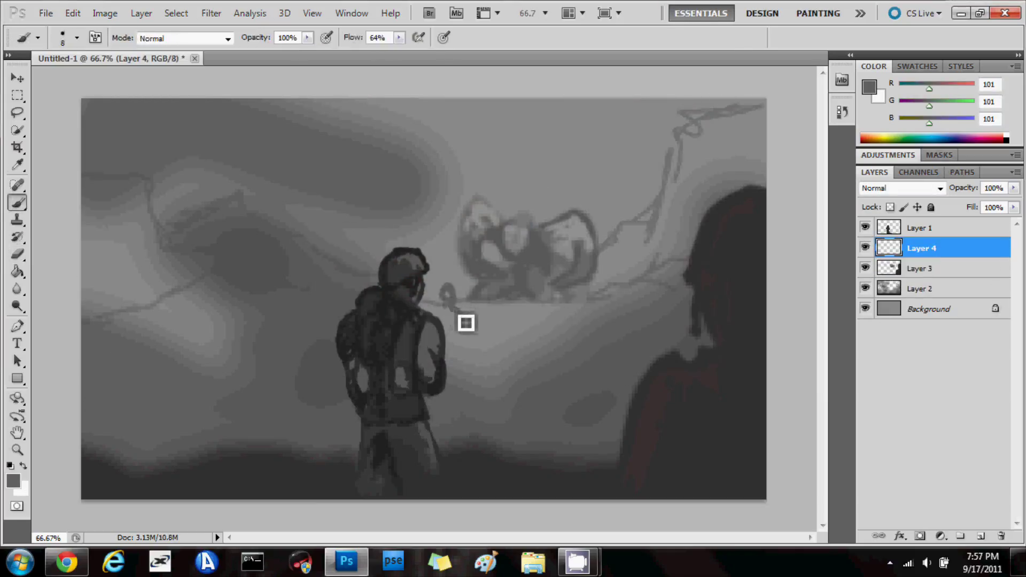
left_click(72, 12)
left_click(102, 41)
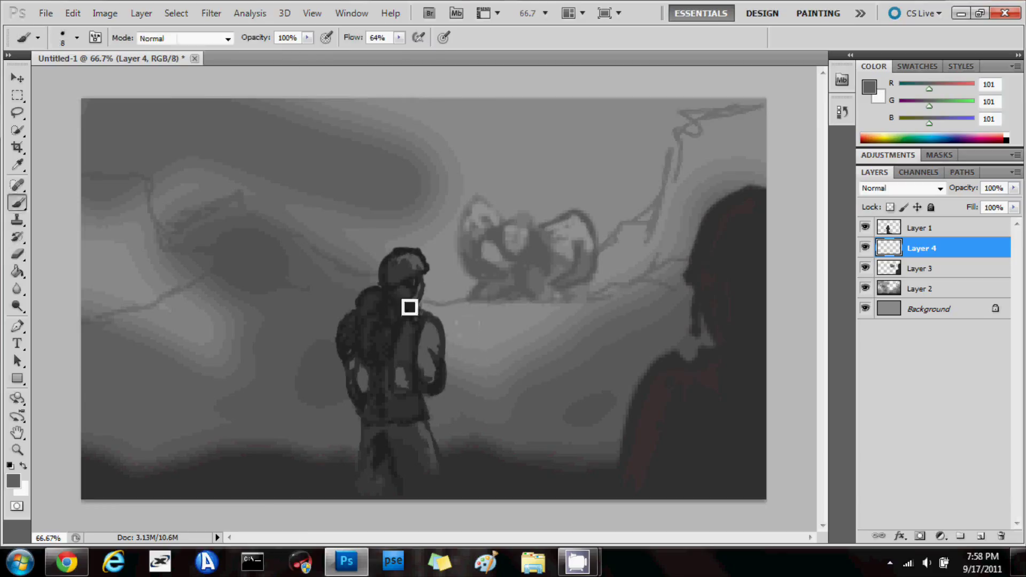
type("5")
key("Return")
left_click_drag(449, 286, 463, 295)
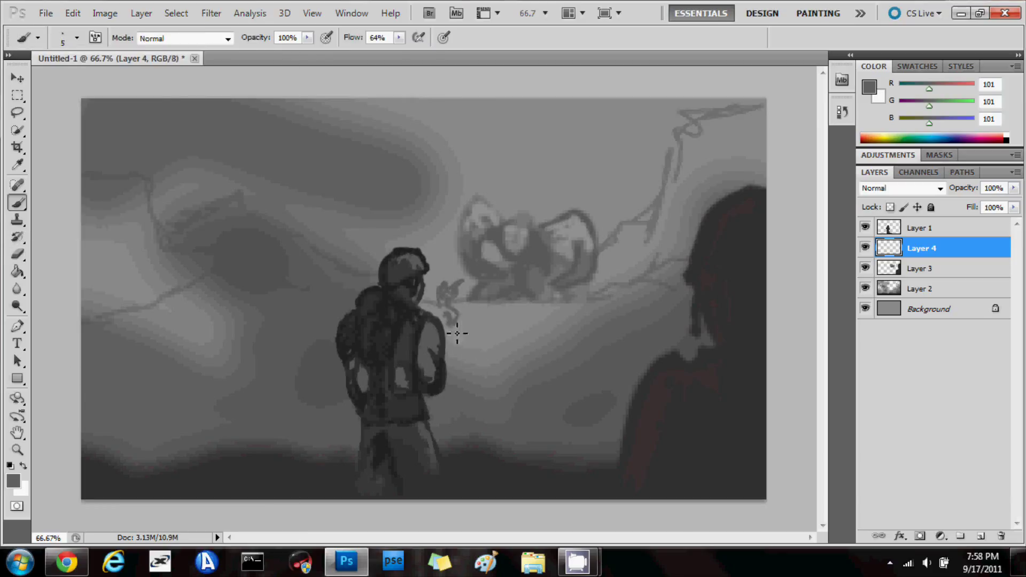
key("e")
key("b")
key("e")
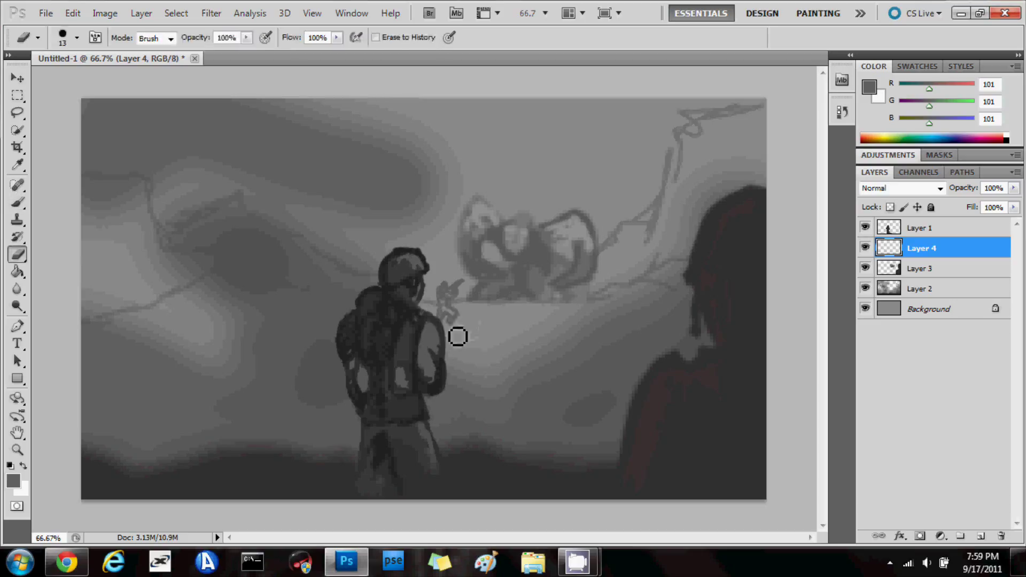
key("b")
key("e")
key("b")
Step: Paint a second small middle-ground figure in 81 and 74 greys, sampling greys from the canvas
left_click(14, 481)
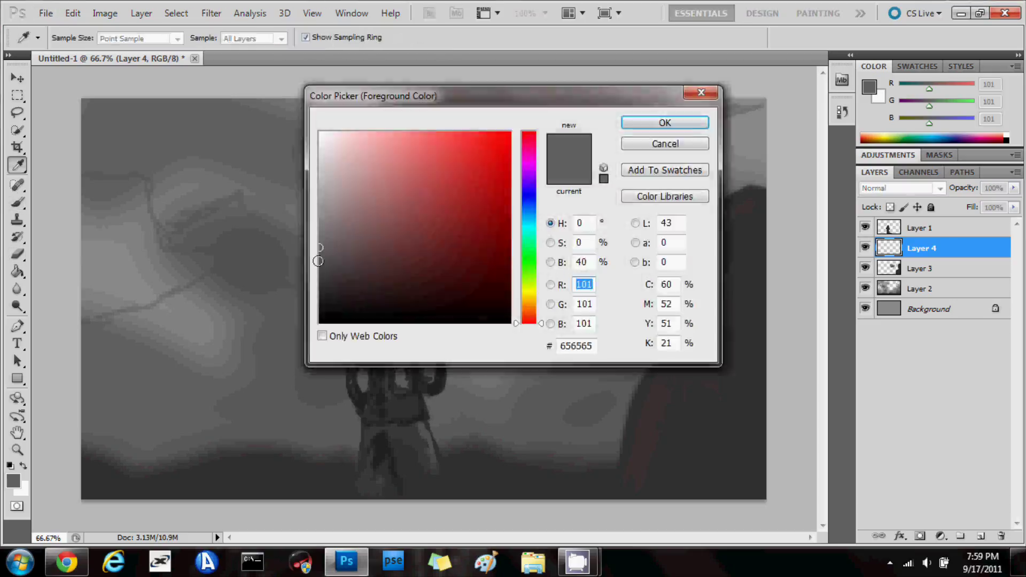
key("Return")
left_click_drag(556, 323, 557, 345)
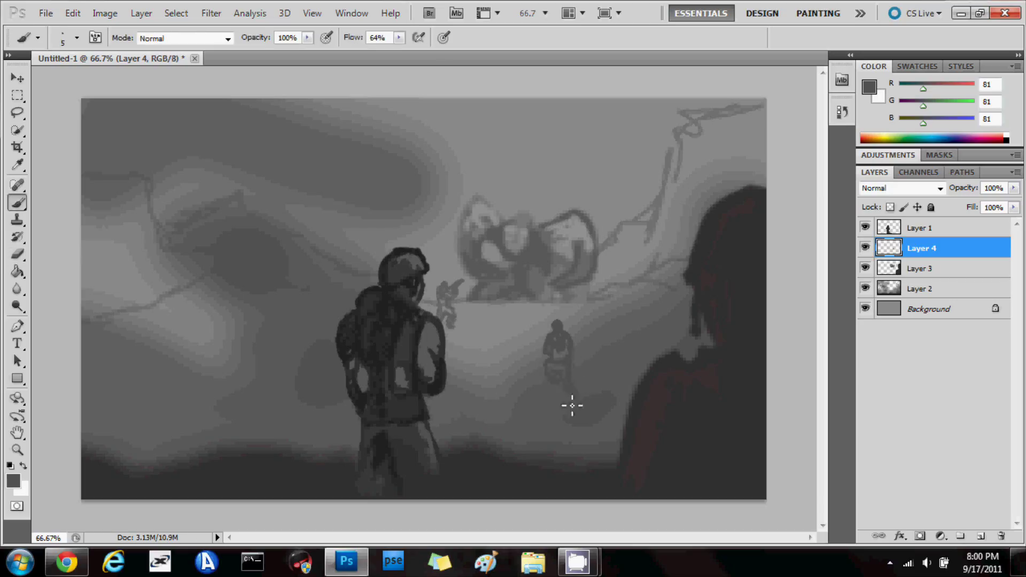
left_click(559, 385)
key("Return")
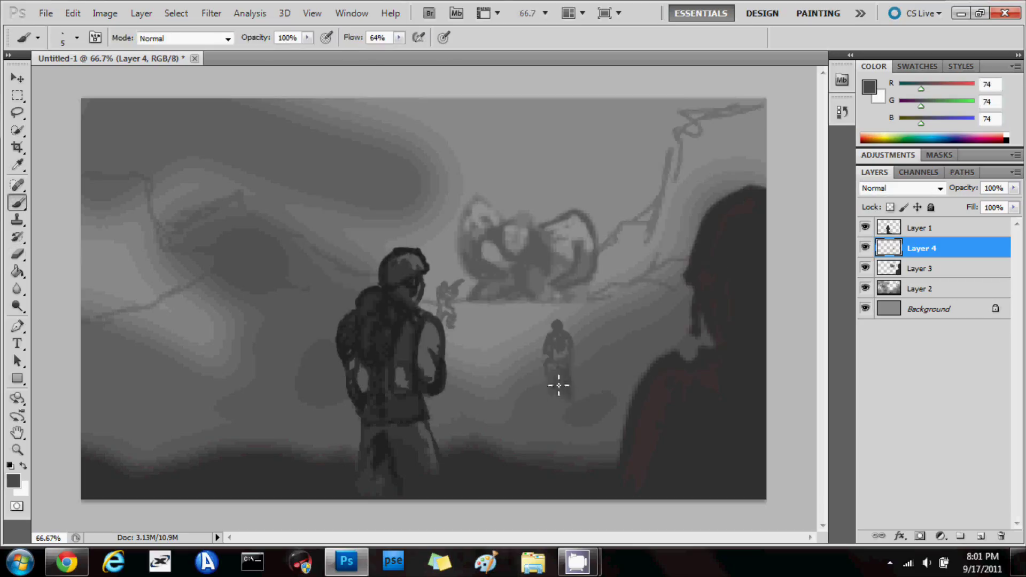
left_click(568, 377, "alt")
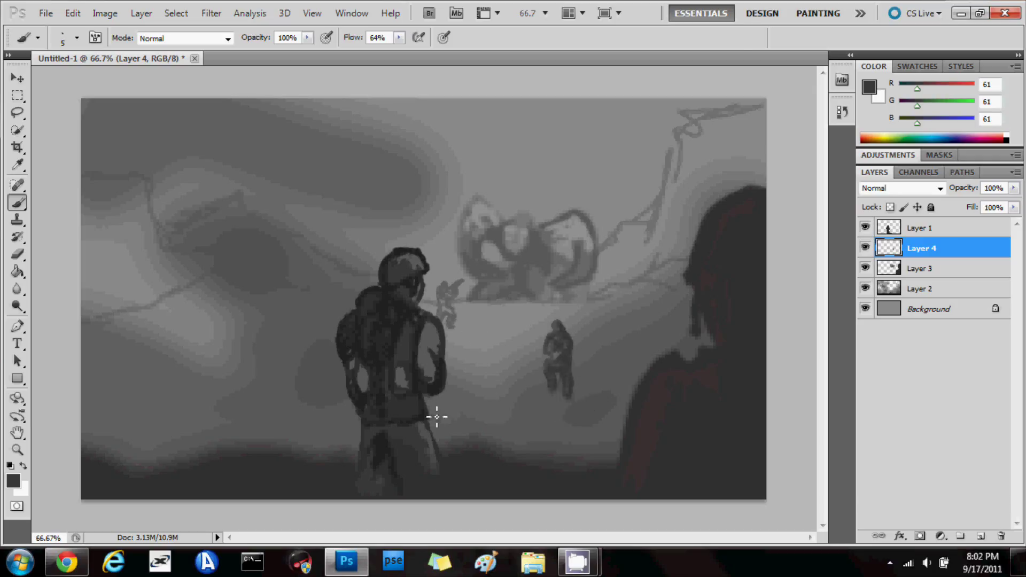
left_click(446, 322, "alt")
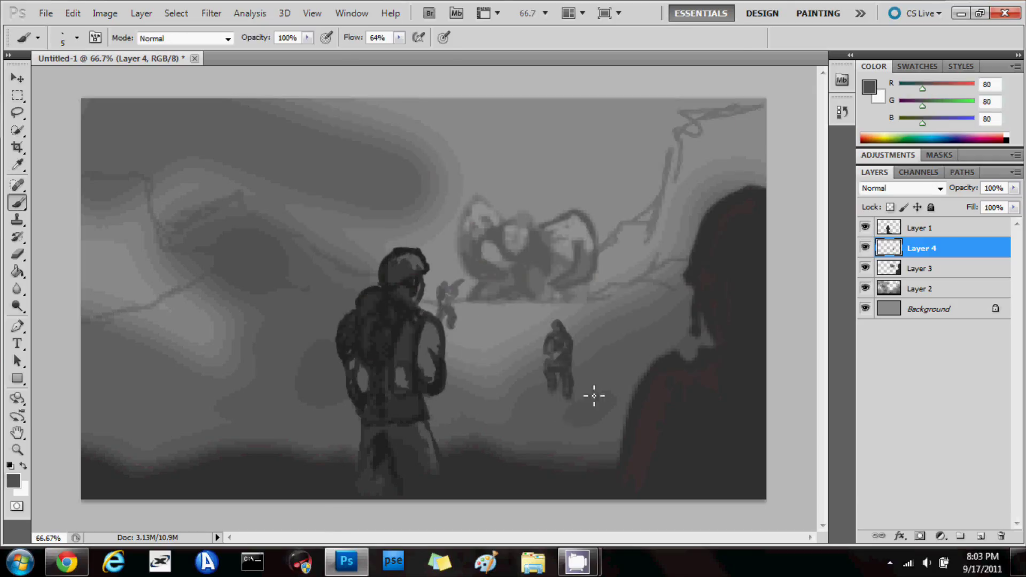
Step: Pick a light 148 grey on a new mist layer and enlarge the brush
left_click(13, 481)
left_click(319, 208)
key("Return")
left_click(961, 536)
Step: Paint light grey mist strokes, then add a new layer at 80% opacity
left_click_drag(690, 316, 117, 353)
mouse_move(300, 390)
left_mouse_down()
mouse_move(689, 270)
mouse_move(101, 394)
mouse_move(331, 375)
left_mouse_up()
key("ctrl+shift+alt+n")
left_click(1014, 188)
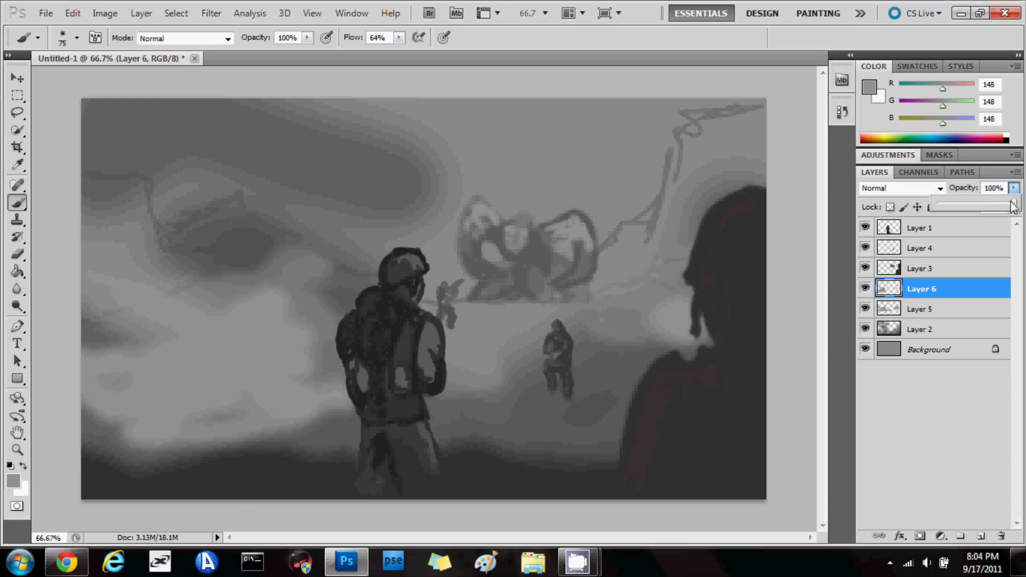
left_click_drag(1013, 206, 997, 206)
key("e")
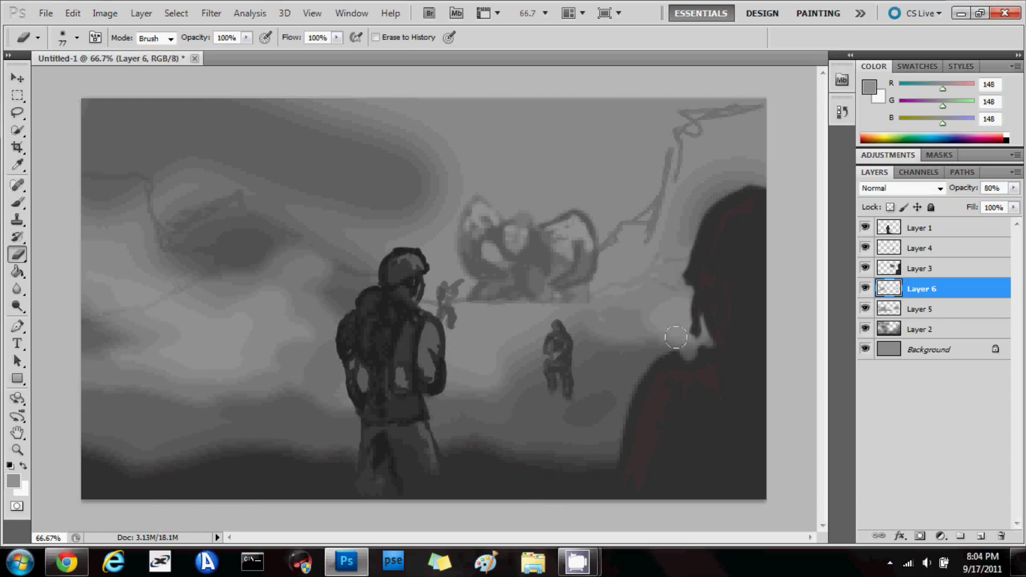
Step: Paint soft white fog around the small figure and across the middle and left clouds
key("b")
key("x")
mouse_move(503, 375)
left_mouse_down()
mouse_move(556, 366)
mouse_move(546, 409)
mouse_move(493, 321)
mouse_move(641, 385)
left_mouse_up()
key("alt+bracketright")
key("alt+bracketright")
left_click_drag(192, 348, 326, 342)
key("e")
left_click_drag(652, 374, 632, 436)
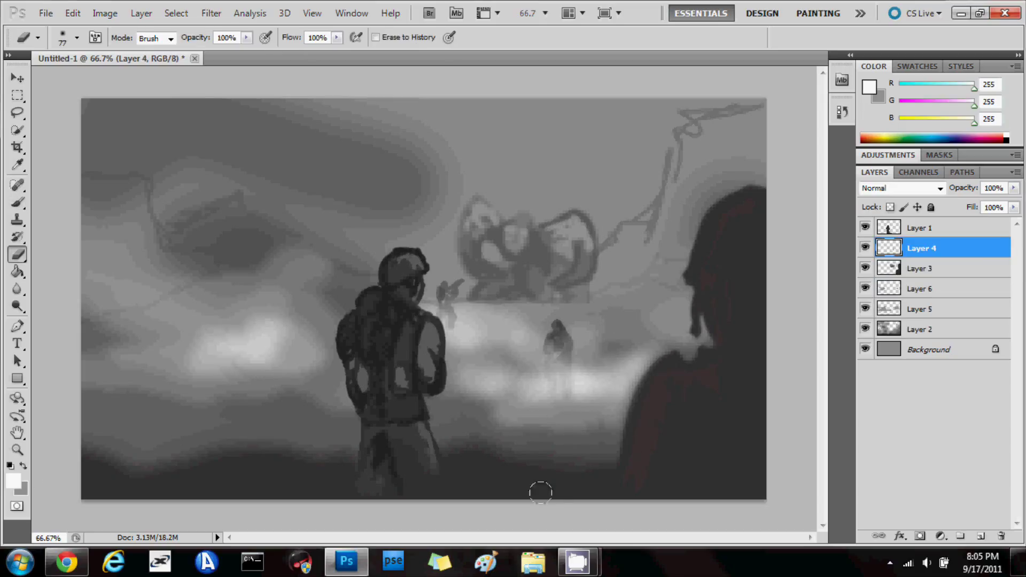
key("x")
left_click(77, 38)
key("b")
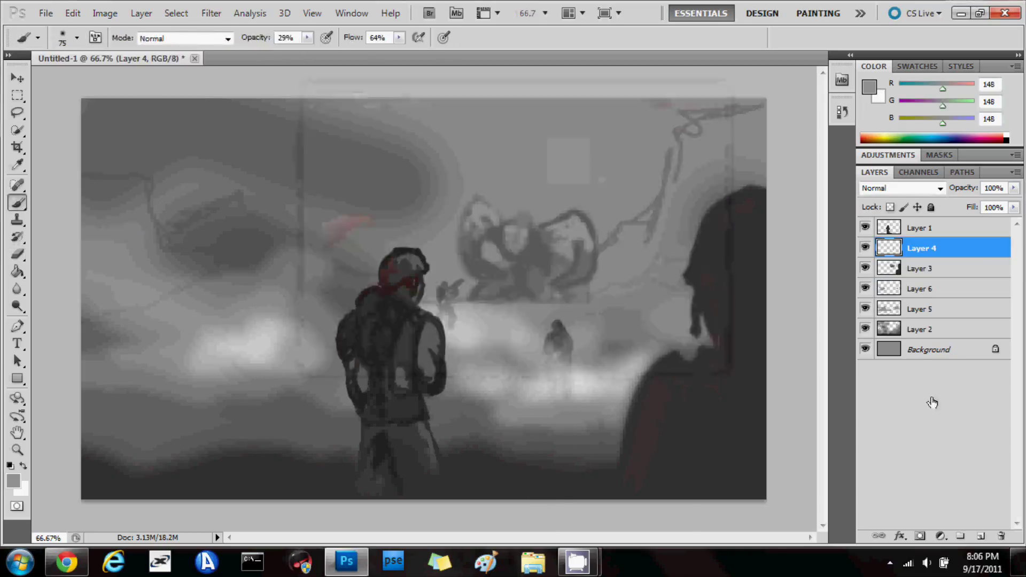
key("ctrl+shift+alt+n")
Step: Set the new layer to Overlay and tint the backpacker dark green
left_click(901, 189)
left_click(887, 347)
key("0")
left_click_drag(336, 290, 374, 428)
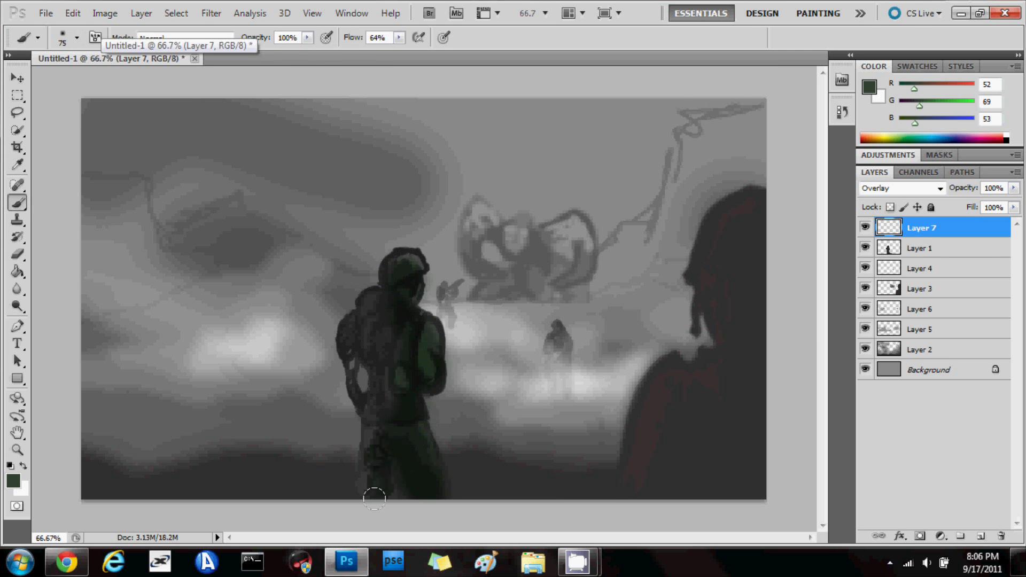
key("e")
left_click(77, 37)
key("b")
Step: Choose a darker colour and darken the hair of the right silhouette
left_click(13, 481)
key("Return")
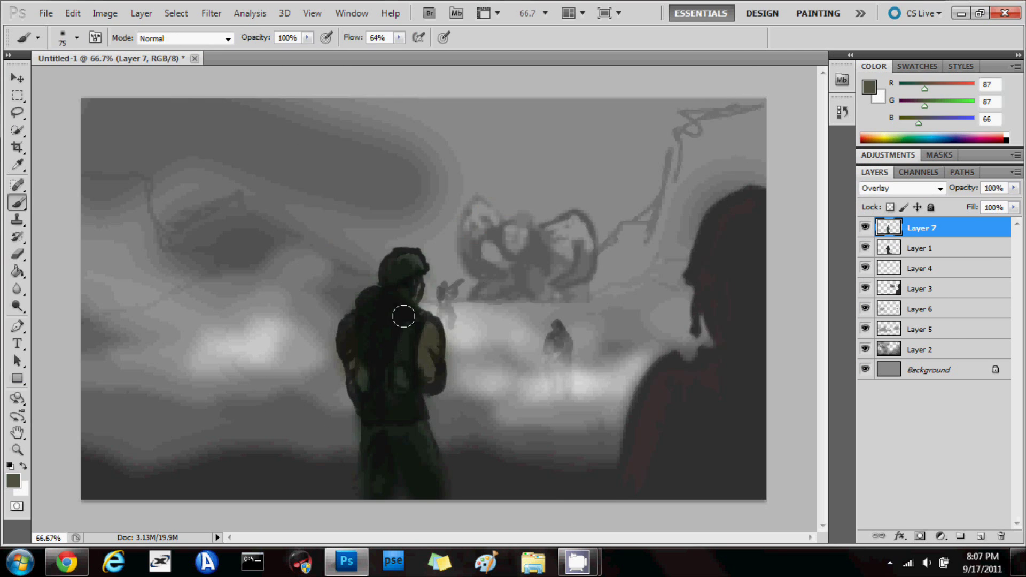
left_click(13, 481)
key("Return")
mouse_move(743, 214)
left_mouse_down()
mouse_move(730, 283)
mouse_move(619, 479)
mouse_move(717, 222)
left_mouse_up()
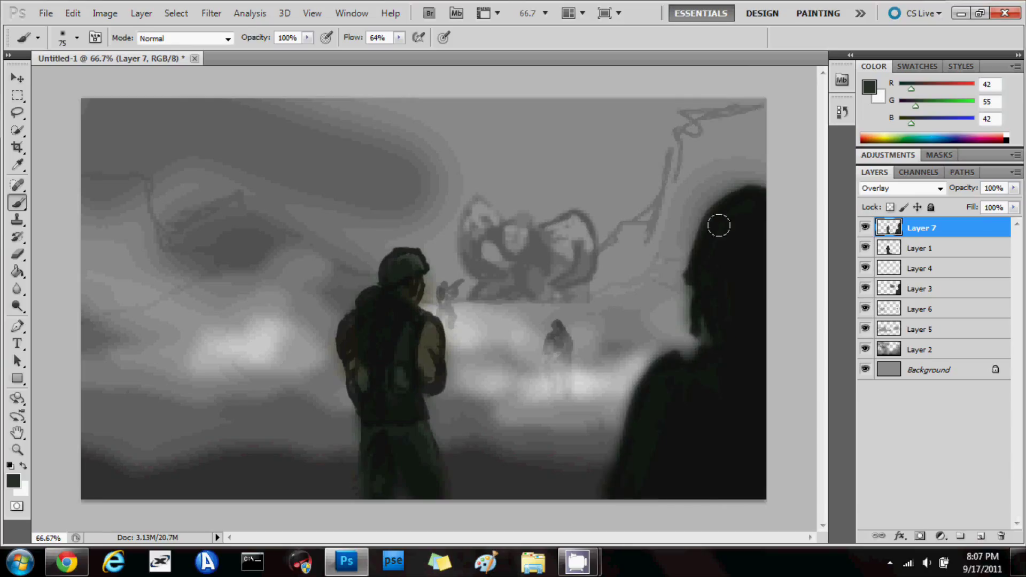
Step: On a new Overlay layer below the green tint, wash dark teal across the whole canvas
key("ctrl+shift+alt+n")
key("ctrl+bracketleft")
left_click(13, 481)
left_click(527, 234)
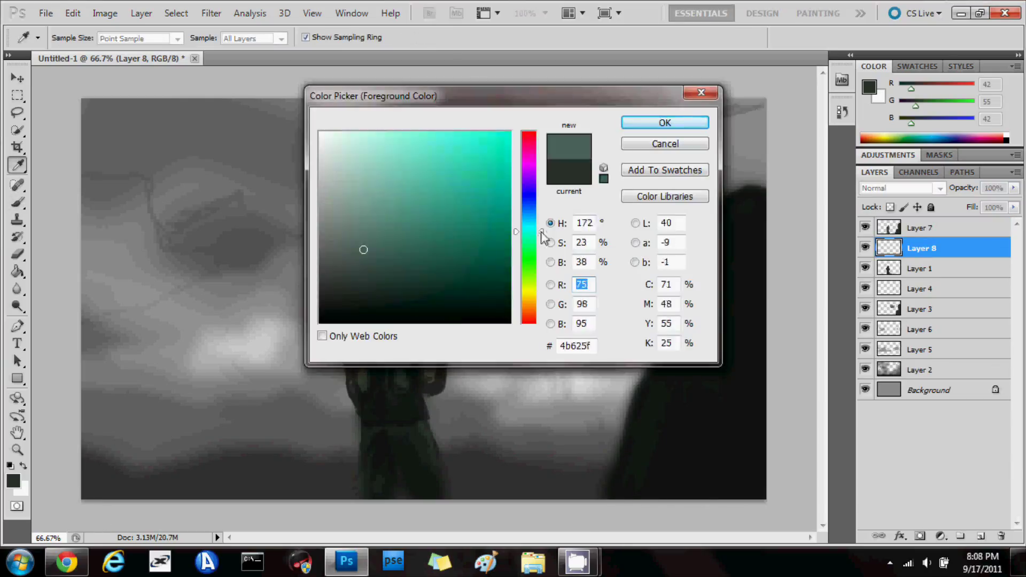
key("Return")
left_click_drag(583, 262, 570, 239)
left_click(901, 188)
left_click(887, 203)
mouse_move(684, 358)
left_mouse_down()
mouse_move(508, 389)
mouse_move(214, 241)
mouse_move(767, 440)
mouse_move(169, 506)
left_mouse_up()
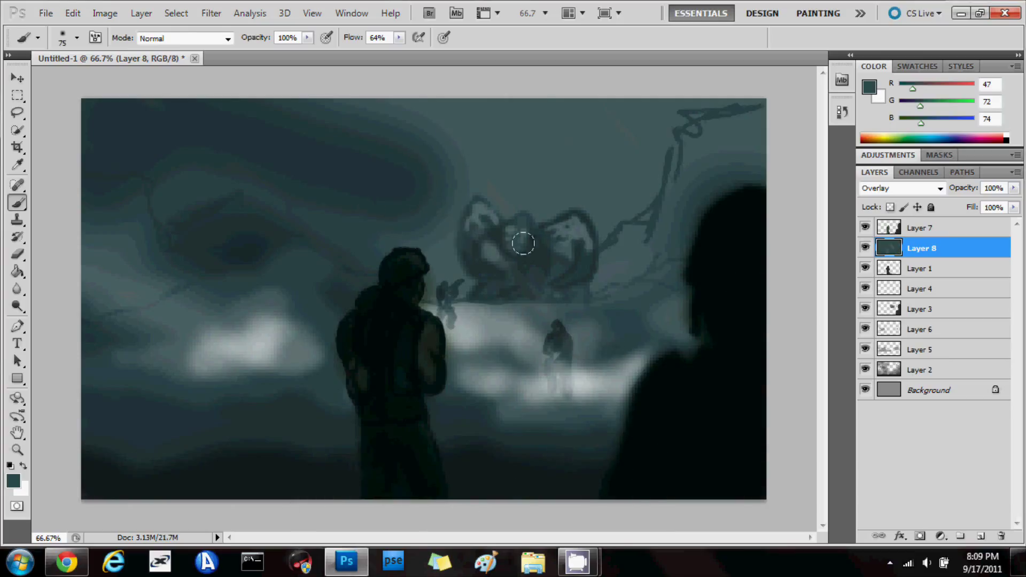
Step: Paint glowing yellow-olive eyes on the creature on a new layer
left_click(13, 481)
left_click(426, 192)
key("Return")
left_click(523, 232)
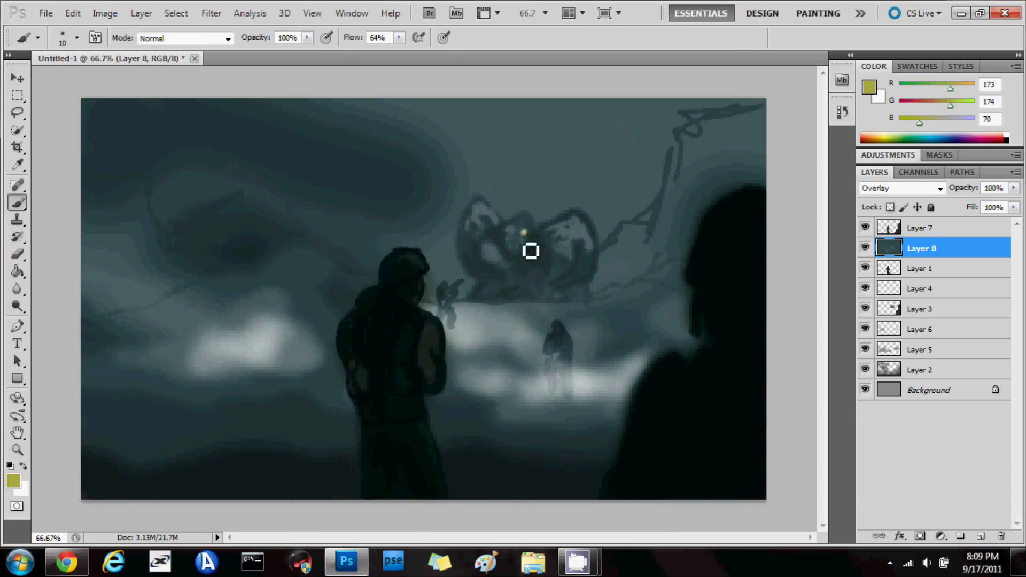
key("ctrl+shift+alt+n")
left_click(510, 231)
Step: Set painting opacity to 76%, switch to Overlay, and darken the scene bottom with olive
key("7")
key("6")
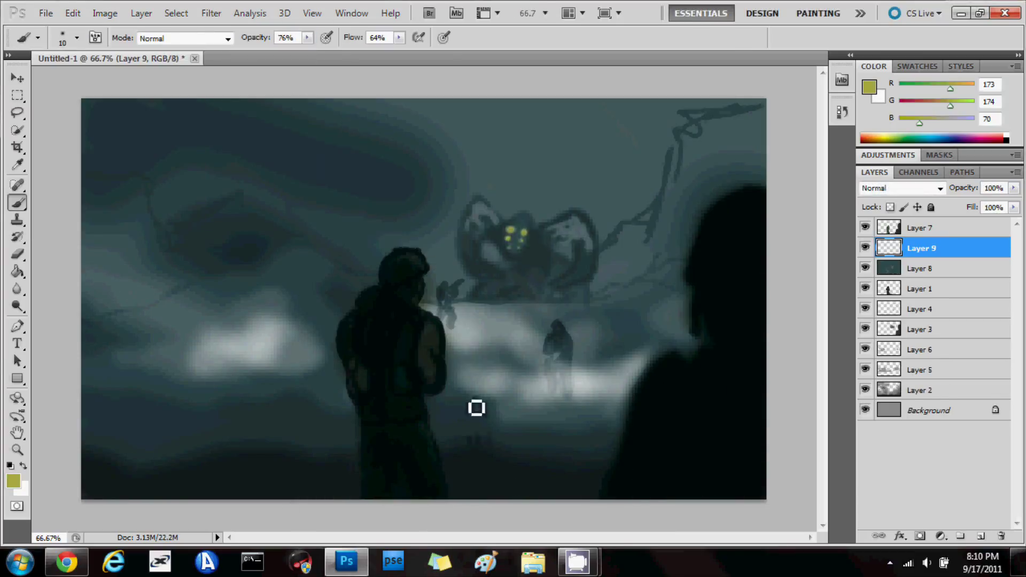
left_click(901, 188)
mouse_move(138, 471)
left_mouse_down()
mouse_move(620, 486)
mouse_move(690, 139)
mouse_move(529, 449)
left_mouse_up()
Step: Delete the olive overlay layer and add dark teal strokes along the bottom
left_click(13, 481)
left_click(374, 233)
left_click(632, 169)
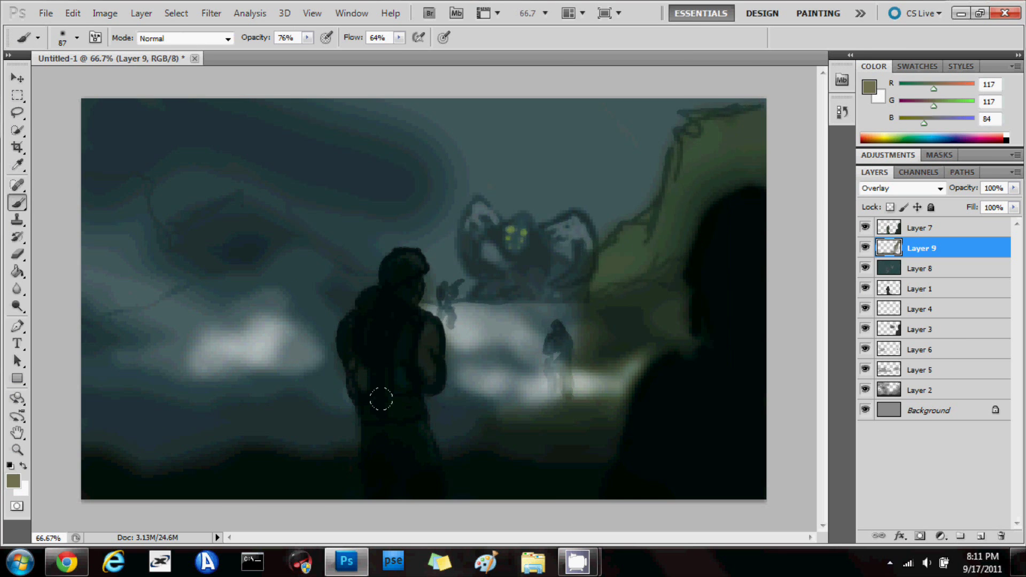
left_click(682, 181, "alt")
key("Delete")
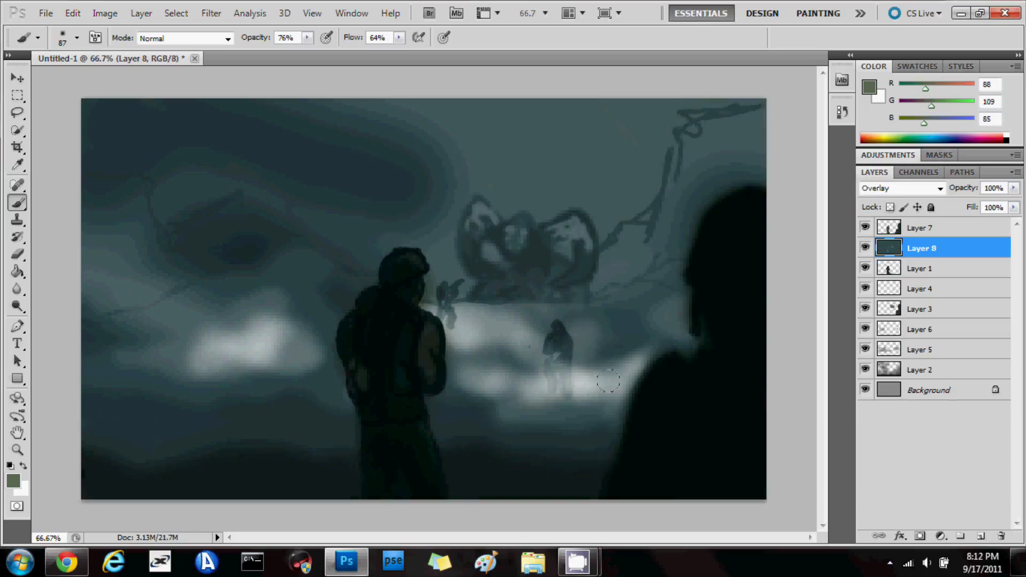
left_click(200, 474, "alt")
left_click_drag(256, 476, 588, 484)
Step: Lighten the upper-right and upper-left sky with lighter teal using a 12 px brush
left_click(77, 37)
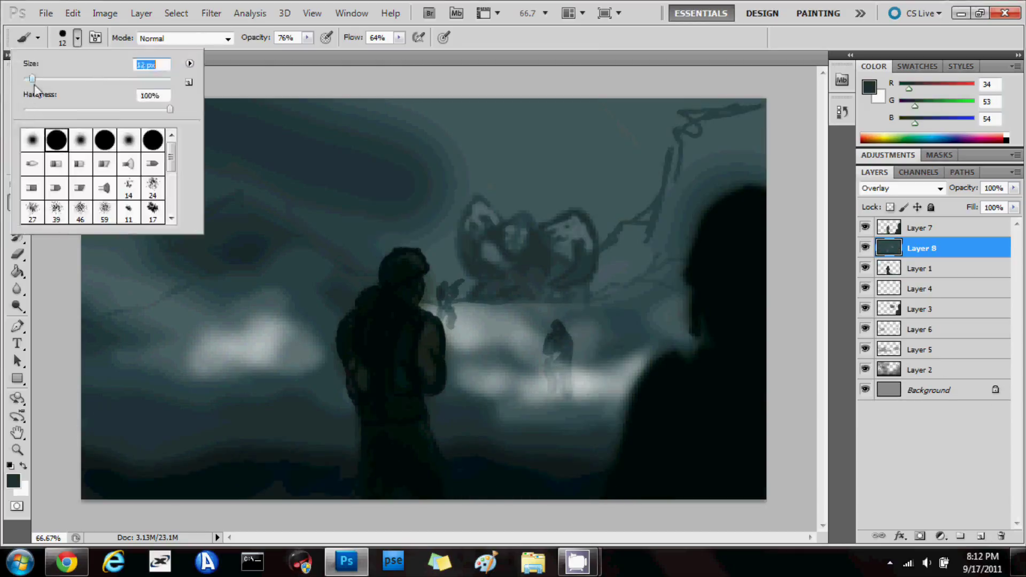
type("12")
key("Return")
left_click(726, 121, "alt")
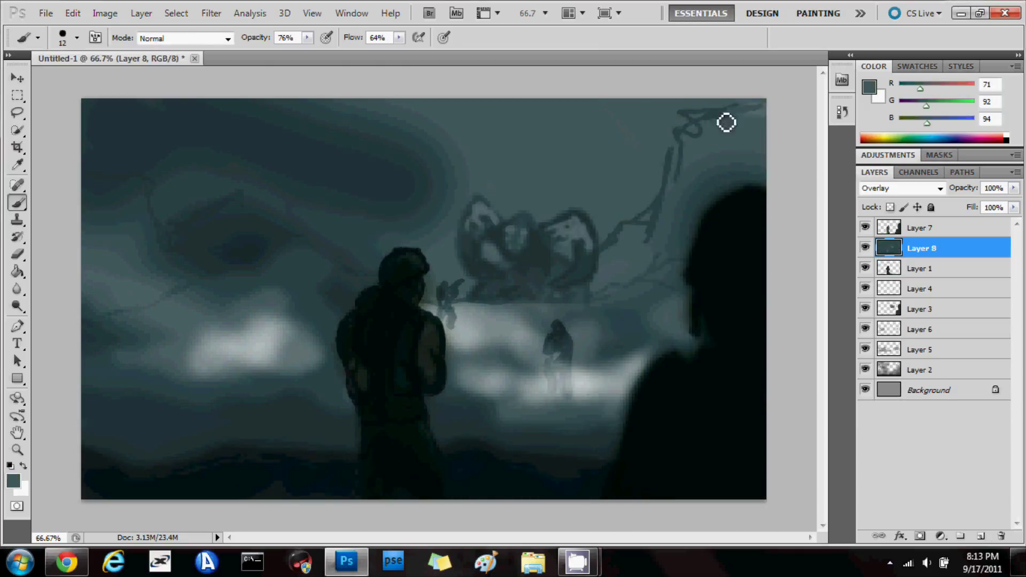
mouse_move(727, 122)
left_mouse_down()
mouse_move(651, 268)
mouse_move(695, 238)
mouse_move(733, 175)
left_mouse_up()
key("0")
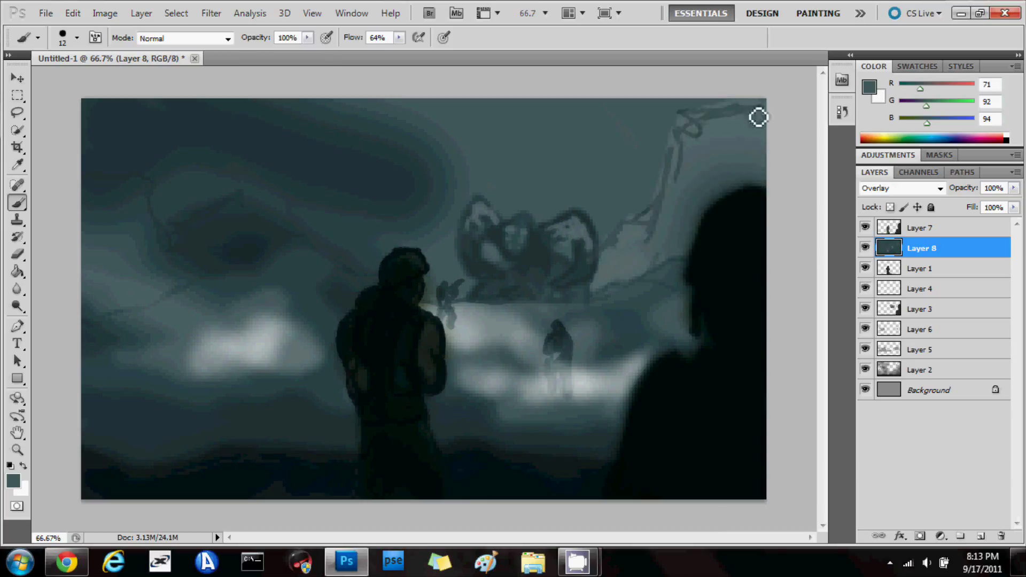
mouse_move(301, 230)
left_mouse_down()
mouse_move(348, 277)
mouse_move(238, 234)
left_mouse_up()
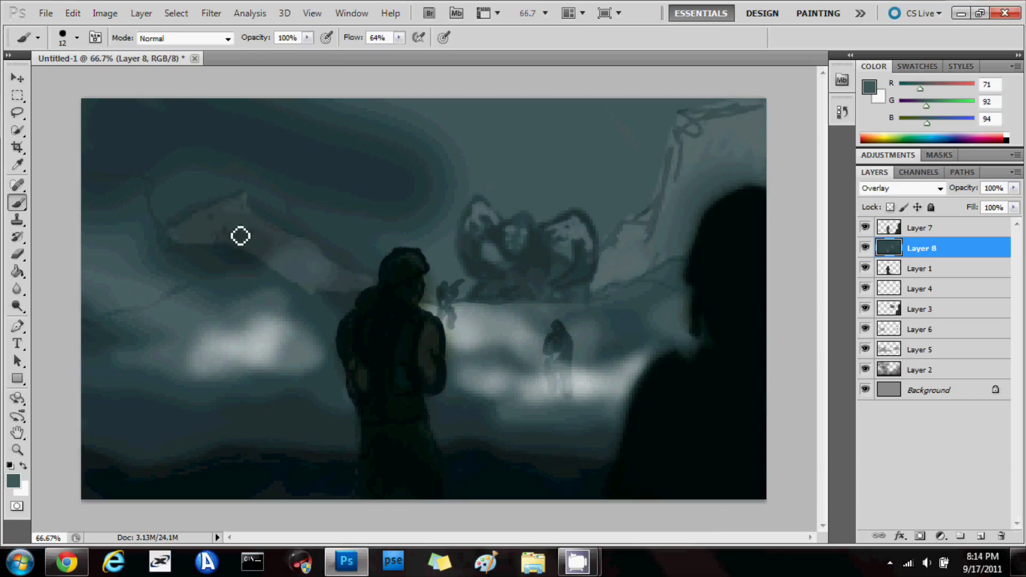
Step: Paint dark branches across the left edge, middle and right silhouette
left_click(97, 188, "alt")
mouse_move(96, 187)
left_mouse_down()
mouse_move(158, 311)
mouse_move(217, 262)
left_mouse_up()
left_click(104, 442, "alt")
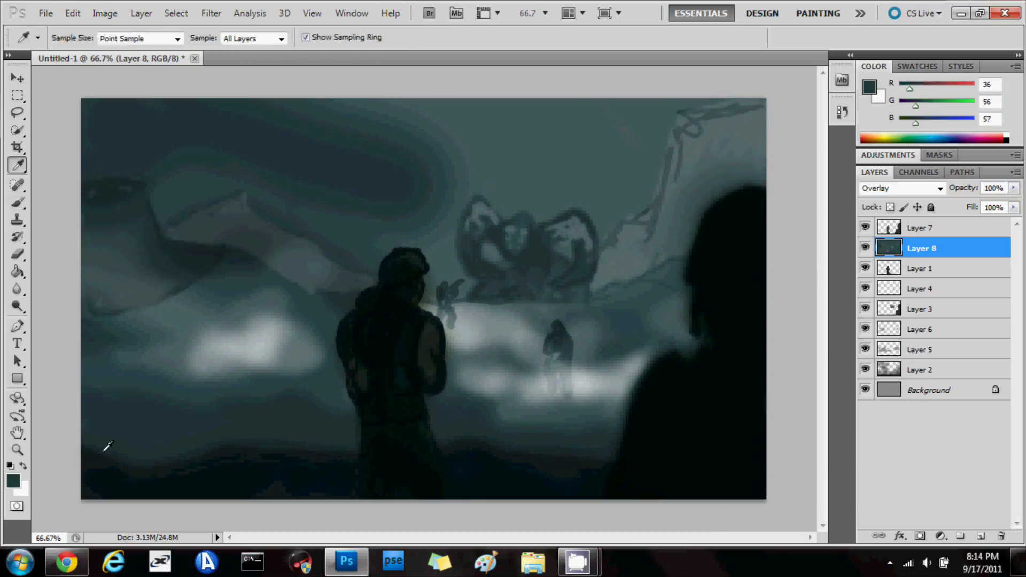
mouse_move(103, 442)
left_mouse_down()
mouse_move(90, 355)
mouse_move(197, 265)
left_mouse_up()
mouse_move(618, 298)
left_mouse_down()
mouse_move(646, 313)
mouse_move(695, 311)
left_mouse_up()
left_click_drag(639, 407, 604, 310)
Step: Undo the dark strokes and discard the teal overlay layer
key("e")
left_click(77, 38)
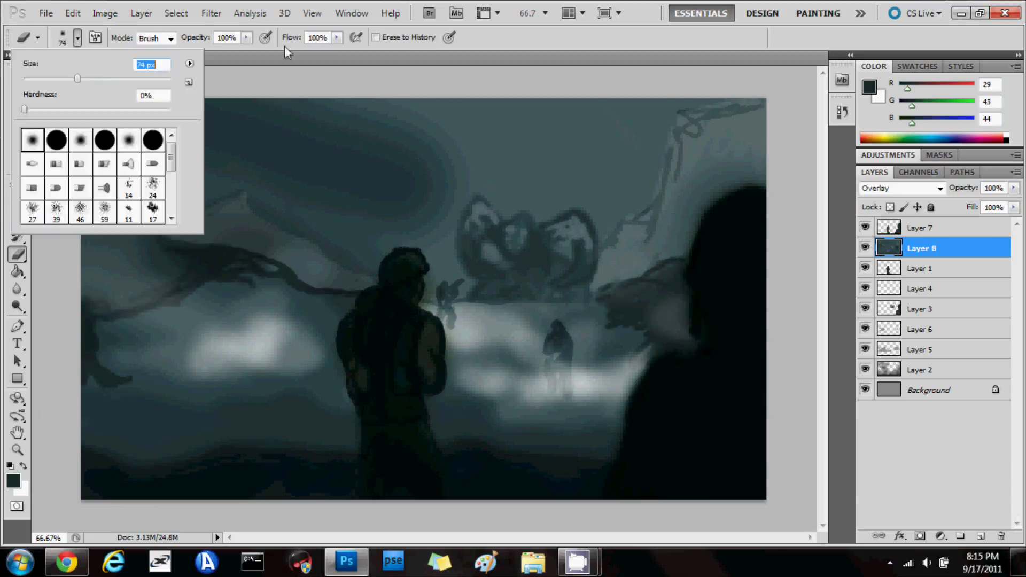
key("Escape")
key("ctrl+alt+z")
key("ctrl+alt+z")
key("ctrl+alt+z")
key("ctrl+alt+z")
key("ctrl+alt+z")
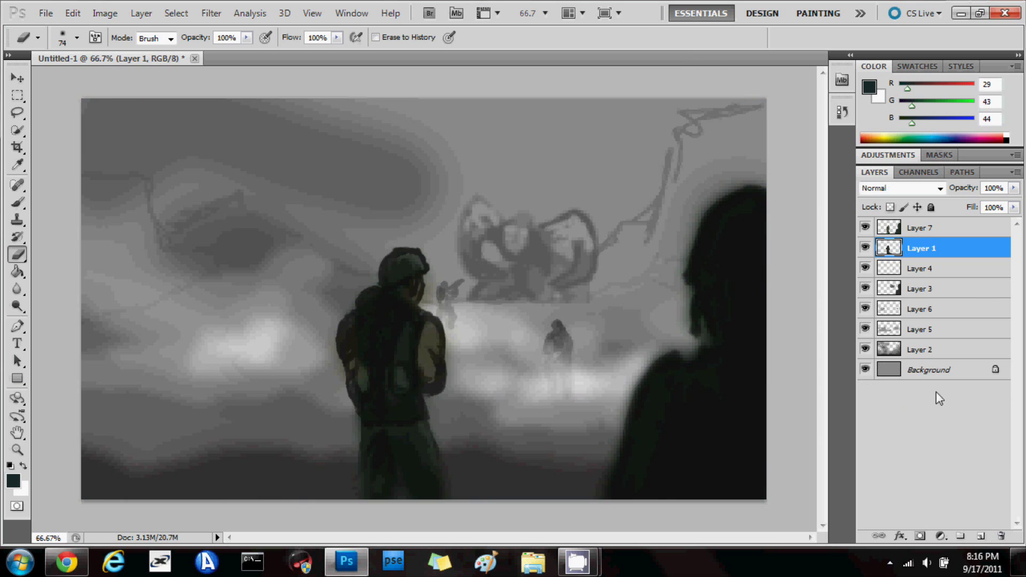
key("ctrl+alt+z")
Step: Move the new layer between Layer 3 and Layer 6, set Overlay, and tint the scene brown
mouse_move(922, 227)
left_mouse_down()
mouse_move(925, 324)
mouse_move(925, 315)
left_mouse_up()
left_click(870, 87)
left_click(664, 122)
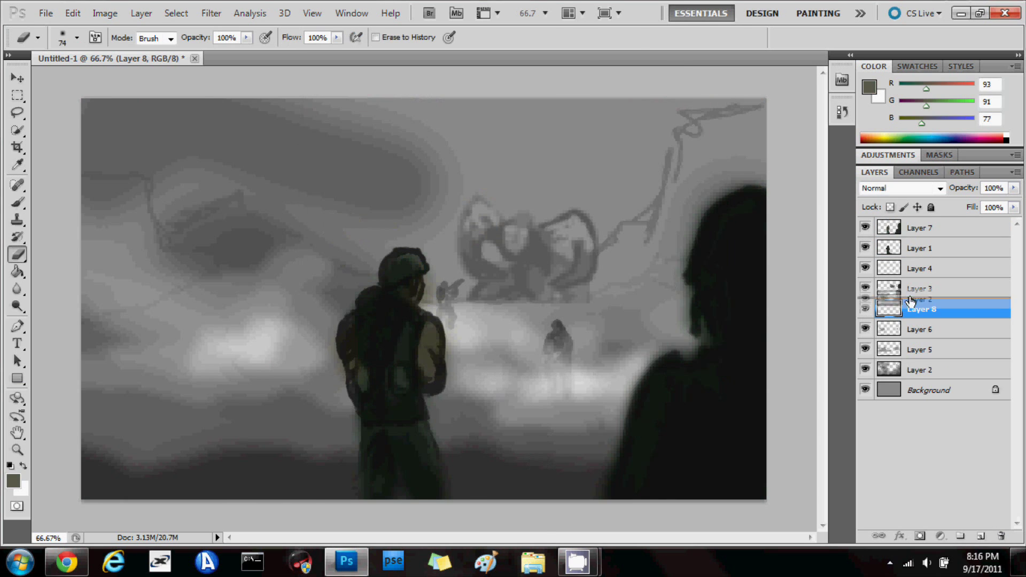
left_click(940, 188)
left_click(882, 385)
key("b")
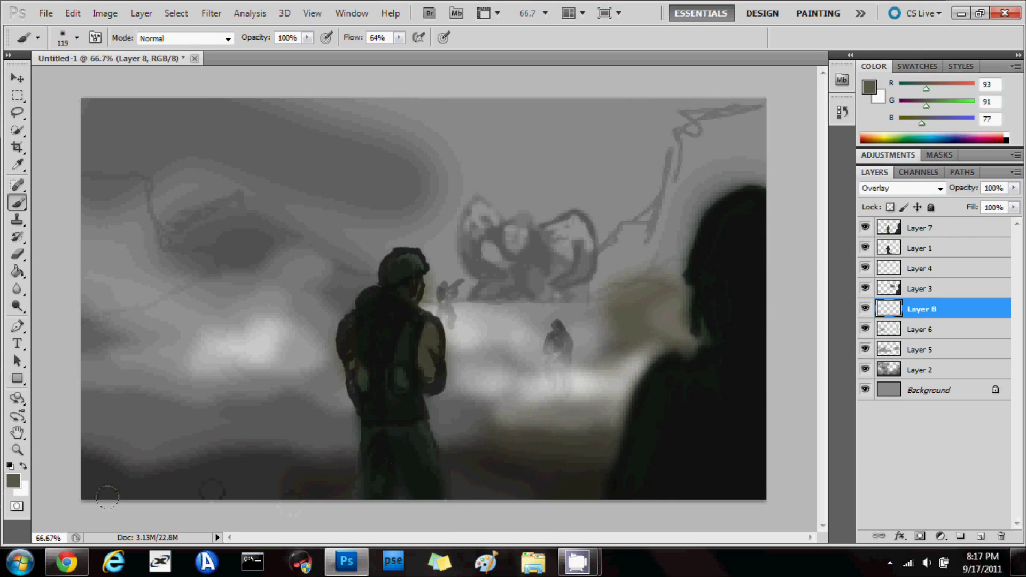
left_click_drag(161, 321, 695, 240)
Step: On another layer, darken the figures and lower-left corner, then warm and lighten the upper sky
key("ctrl+shift+alt+n")
mouse_move(536, 381)
left_mouse_down()
mouse_move(455, 224)
mouse_move(160, 347)
mouse_move(388, 511)
left_mouse_up()
left_click(632, 303, "alt")
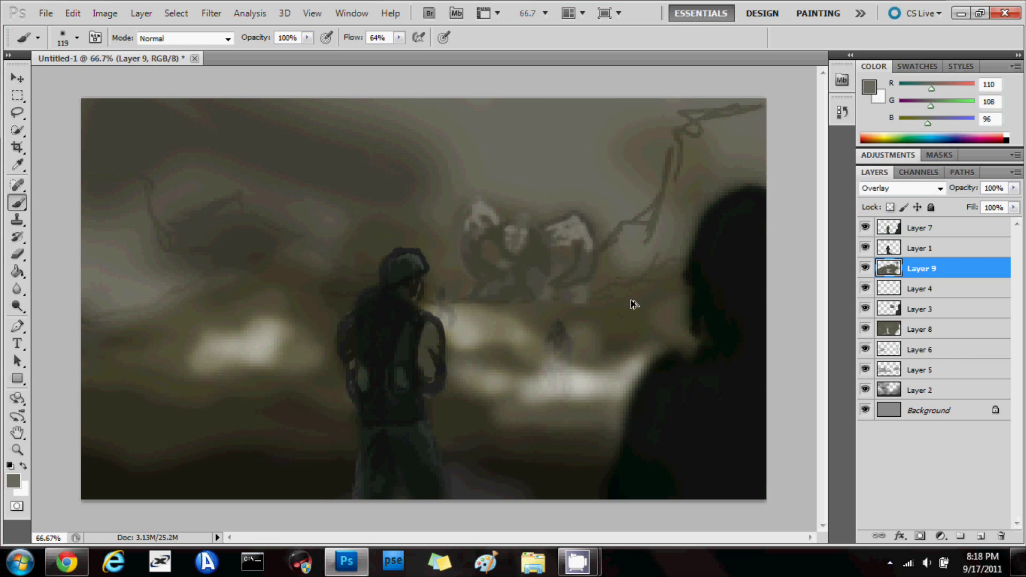
mouse_move(632, 302)
left_mouse_down()
mouse_move(273, 238)
mouse_move(685, 170)
left_mouse_up()
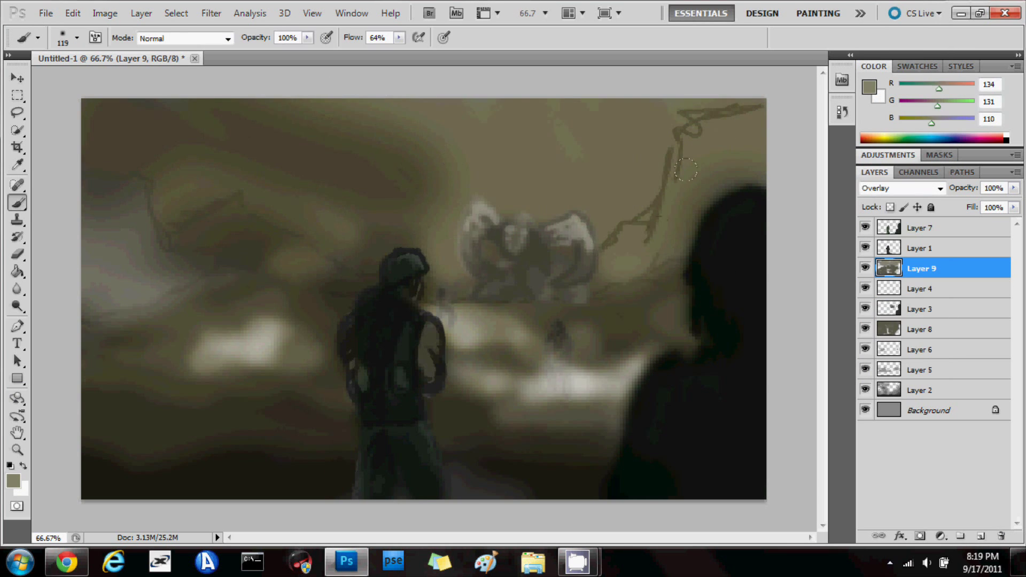
left_click(885, 392)
key("bracketleft")
left_click(577, 311, "alt")
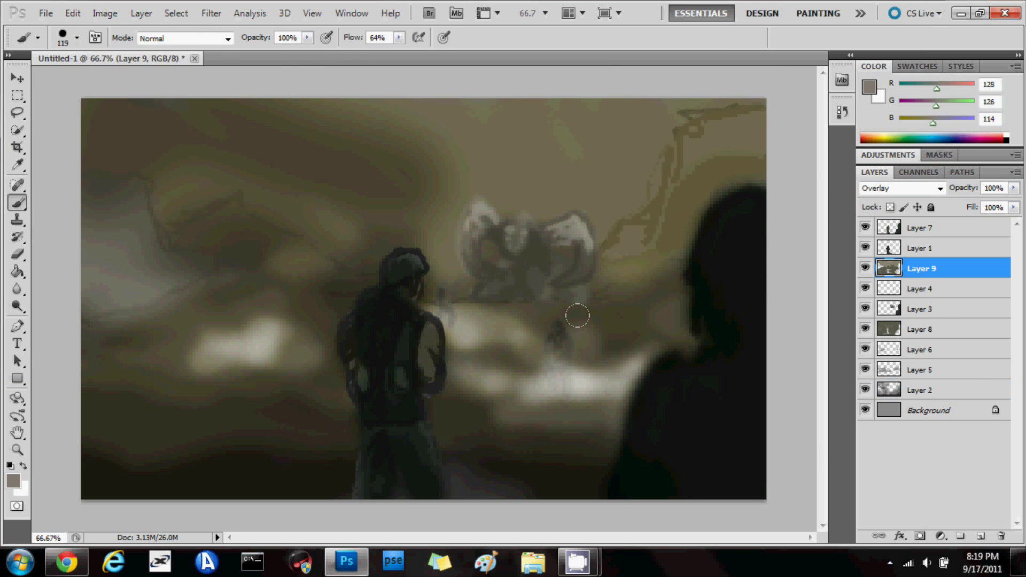
Step: Pick a pale warm grey and paint a yellowish glow over the lightning
left_click(869, 87)
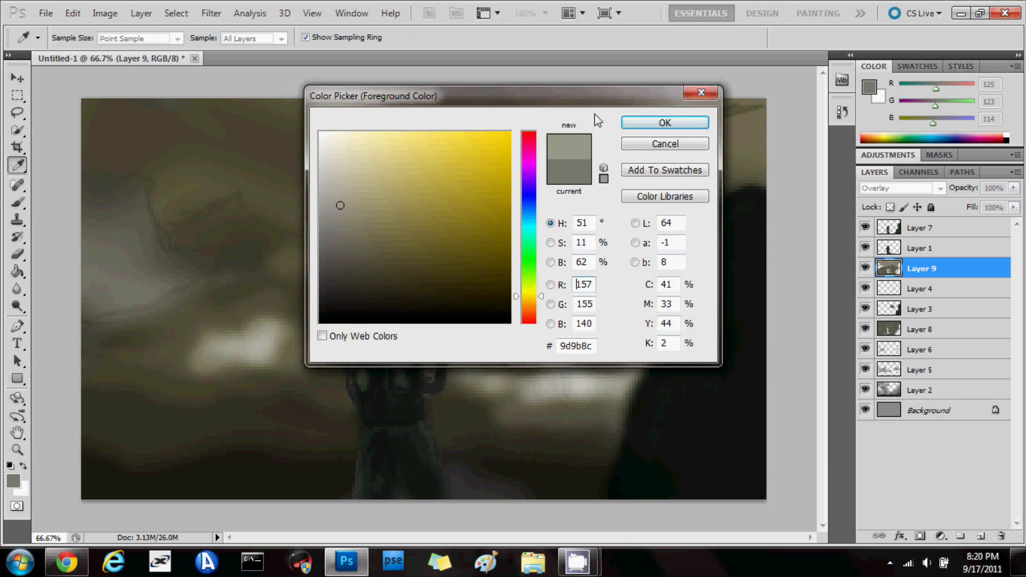
left_click(659, 119)
left_click(919, 390)
mouse_move(614, 257)
left_mouse_down()
mouse_move(691, 127)
mouse_move(651, 149)
left_mouse_up()
Step: Paint a yellow stroke across the upper-left sky, then erase part of it
key("e")
key("b")
left_click_drag(236, 213, 177, 230)
key("e")
mouse_move(297, 177)
left_mouse_down()
mouse_move(355, 142)
mouse_move(174, 130)
mouse_move(137, 179)
mouse_move(113, 184)
left_mouse_up()
Step: Sample a dark brown, darken and reshape the left mountain, then blur it
key("i")
left_click(178, 287)
key("b")
left_click_drag(178, 286, 103, 229)
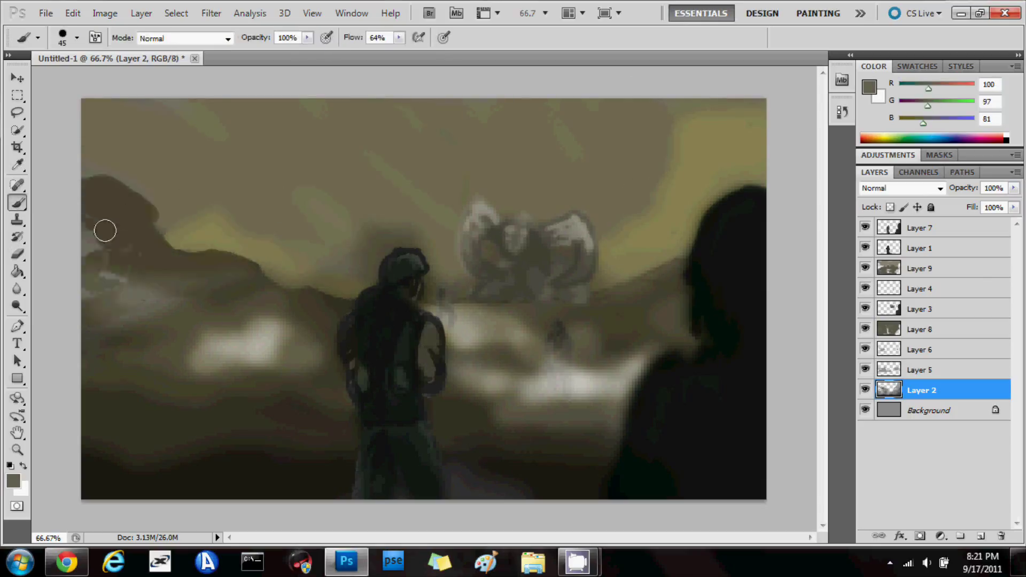
left_click_drag(223, 295, 96, 342)
key("e")
key("r")
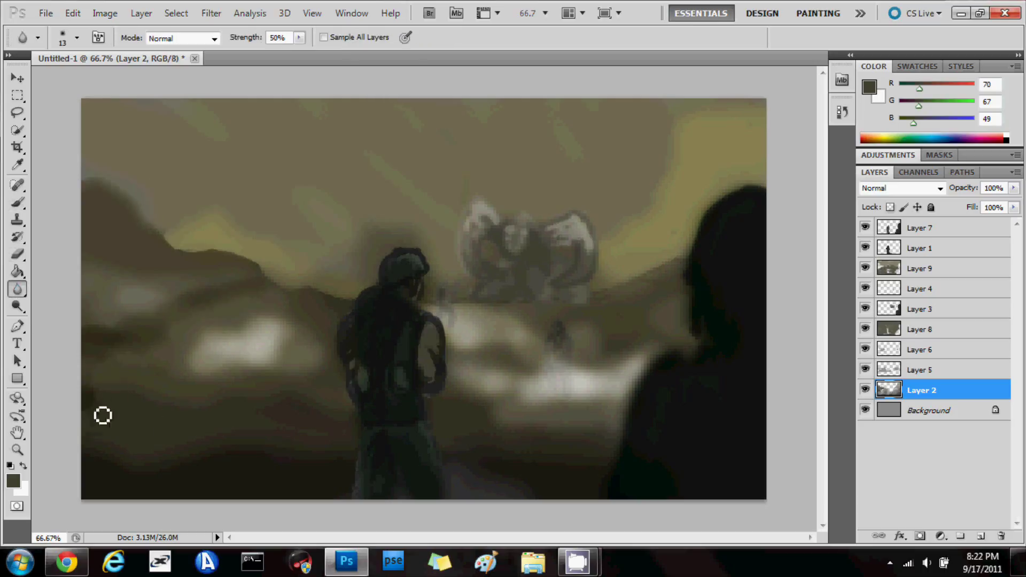
right_click(170, 367)
Step: Sample a dark brown from the painting and make Layer 2 the editing layer
left_click(899, 230)
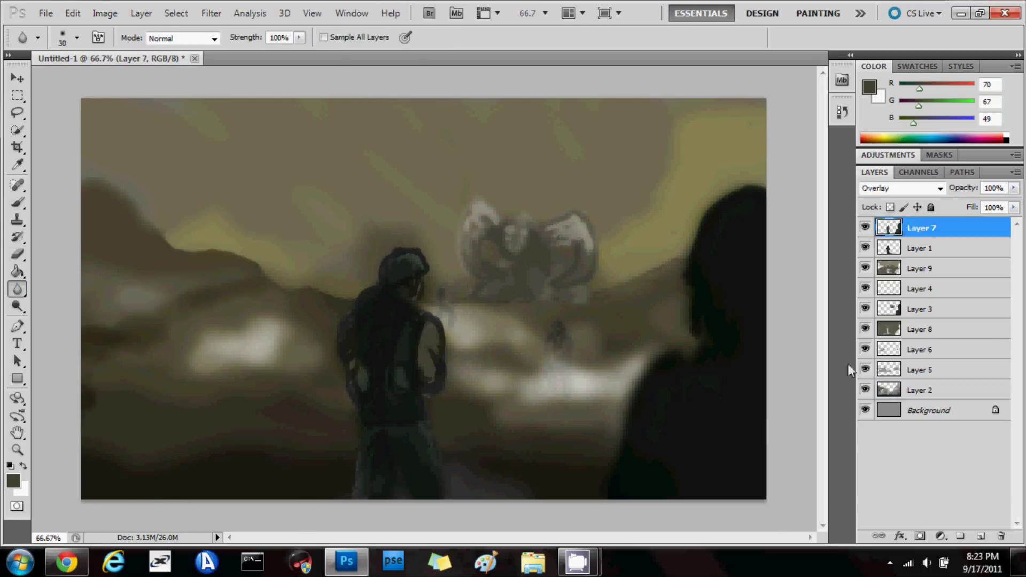
left_click(920, 268)
key("i")
left_click(618, 470)
key("b")
left_click(919, 390)
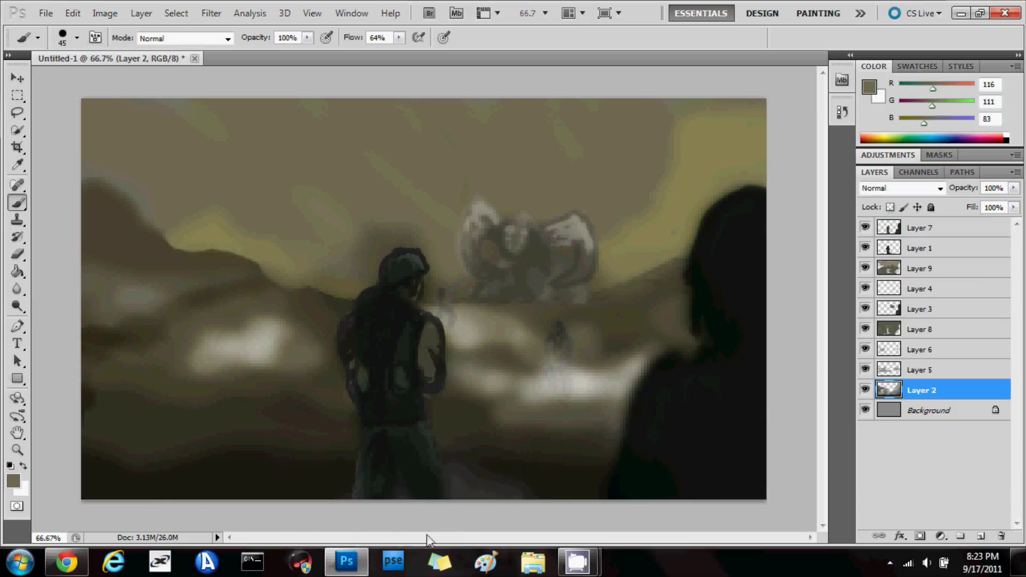
Step: Preview with Layer 3 hidden, then erase lighter paint from the backpacker's lower legs
left_click(865, 390)
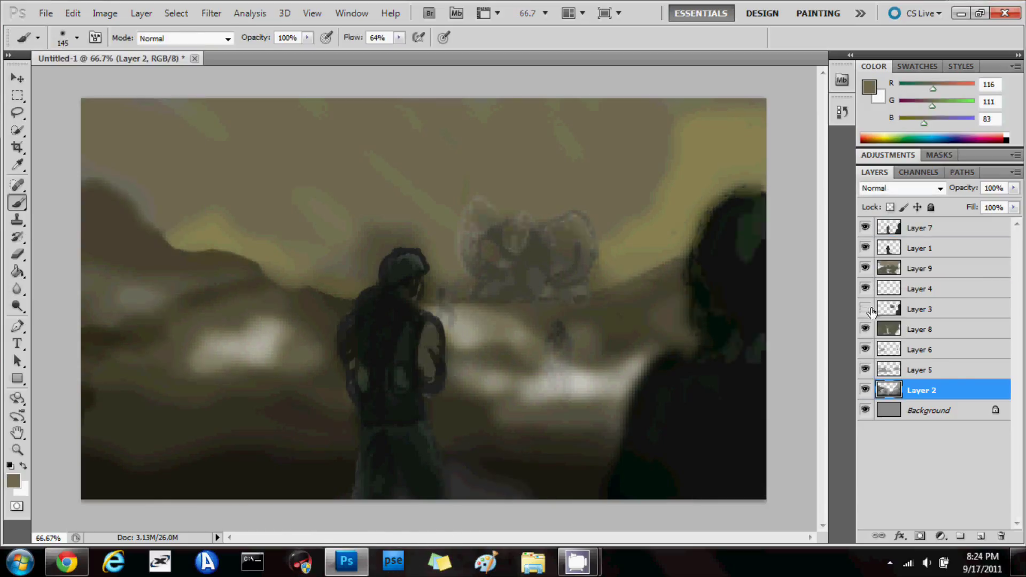
left_click(919, 248)
key("e")
left_click_drag(399, 510, 484, 521)
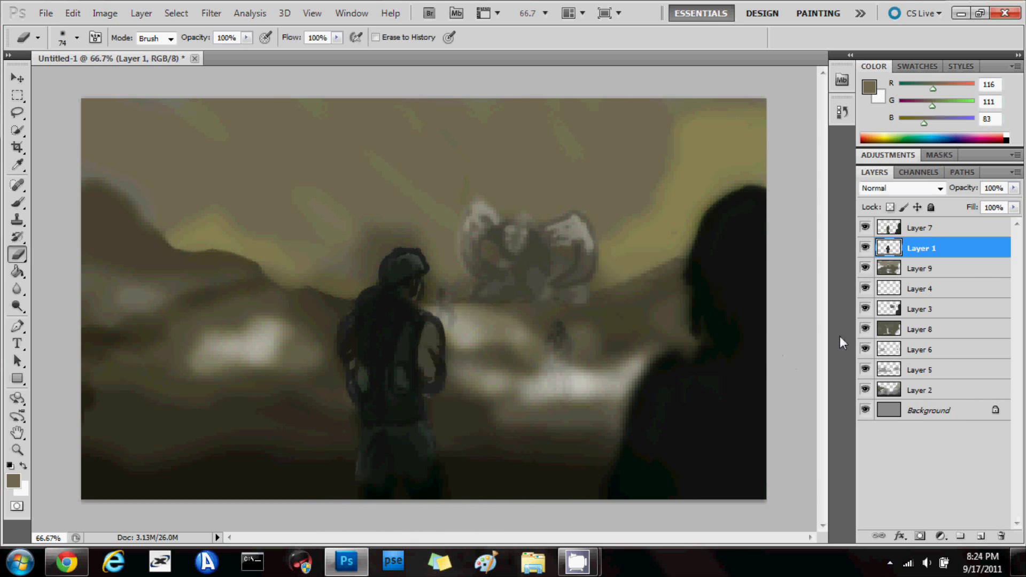
Step: Add an Overlay Layer 10 and wash the sky with teal using a large brush
key("ctrl+shift+alt+n")
left_click(13, 482)
left_click(373, 252)
left_click(664, 120)
left_click(76, 38)
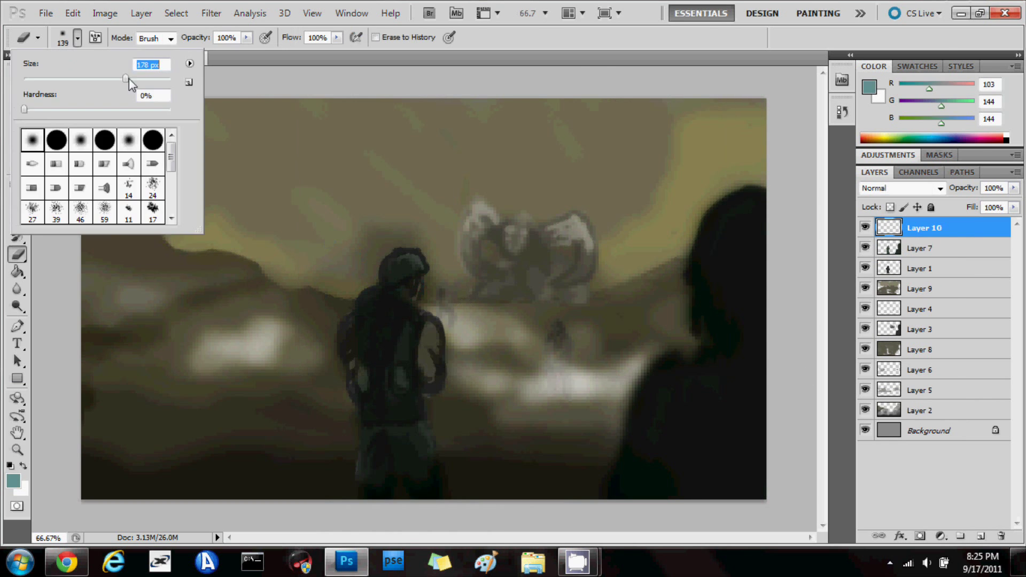
key("Return")
key("shift+alt+o")
key("b")
right_click(74, 88)
key("Escape")
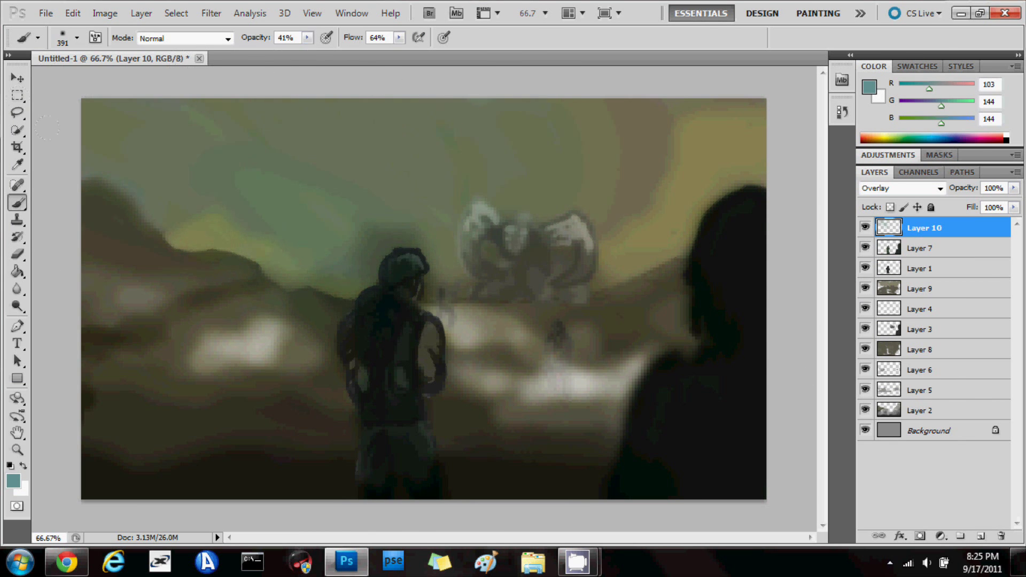
left_click_drag(134, 321, 347, 224)
Step: Paint pale yellow strokes into the sky with brush sizes 289 and 319
left_click_drag(428, 240, 615, 134)
left_click(13, 481)
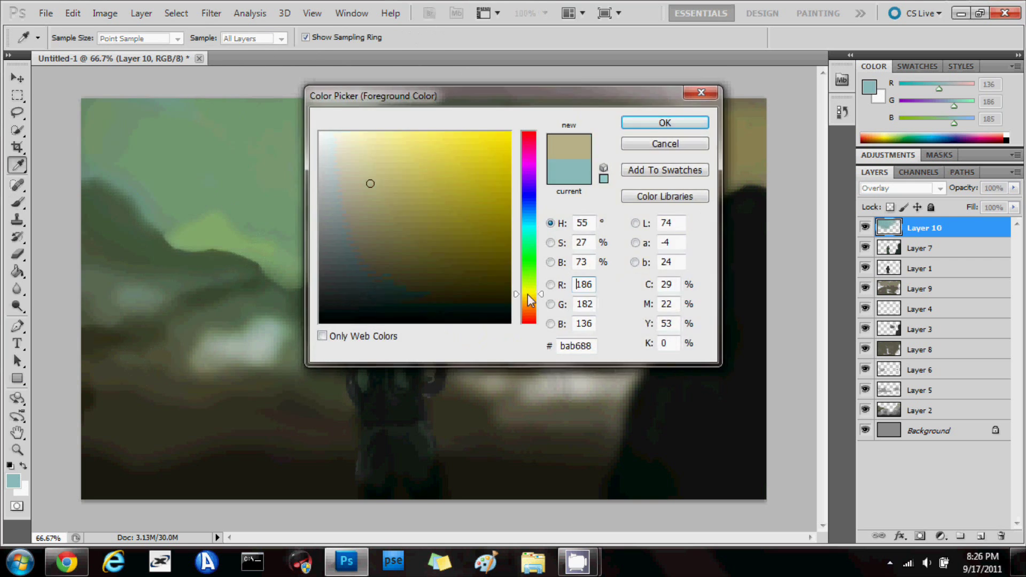
key("Return")
left_click(77, 38)
type("289")
key("Return")
left_click_drag(534, 304, 550, 322)
left_click(77, 37)
type("319")
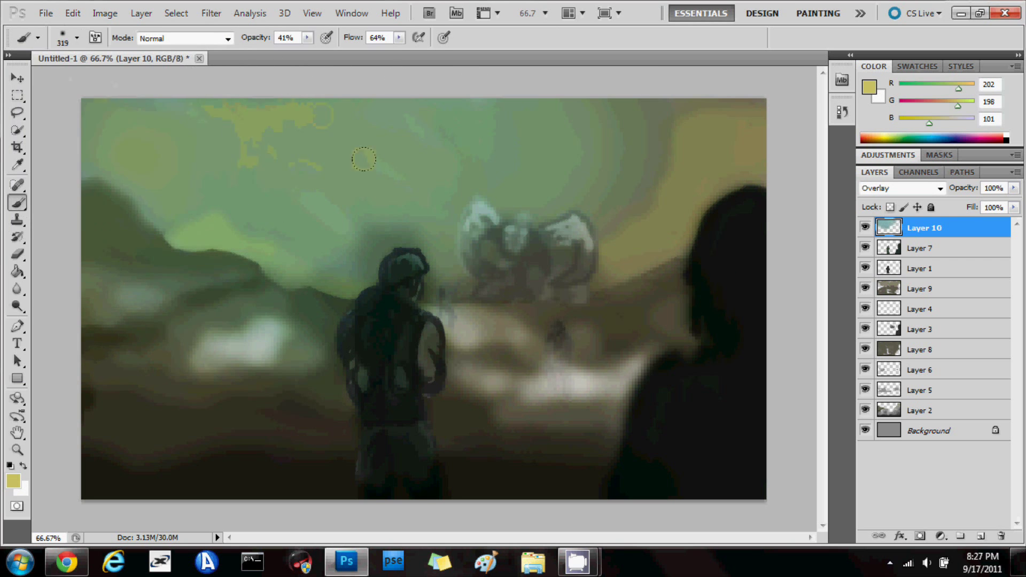
Step: Paint pale cyan light across the sky
left_click(13, 481)
left_click(348, 139)
left_click(630, 135)
mouse_move(295, 160)
left_mouse_down()
mouse_move(695, 160)
mouse_move(470, 419)
mouse_move(700, 95)
left_mouse_up()
Step: Darken the left hills with a dark grey-teal colour
left_click(13, 481)
left_click(326, 238)
left_click(664, 122)
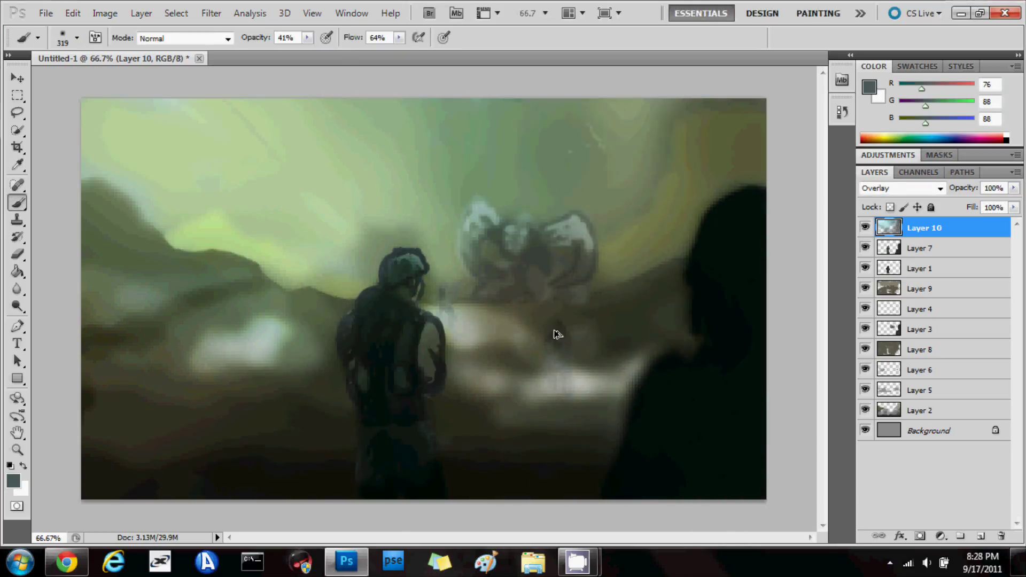
left_click_drag(300, 278, 134, 417)
Step: Burn shadows into the painting, then Dodge the creature's head and wings at 28 px
key("o")
mouse_move(380, 298)
left_mouse_down()
mouse_move(578, 393)
mouse_move(395, 464)
left_mouse_up()
key("shift+o")
left_click(77, 38)
left_click_drag(57, 79, 44, 78)
mouse_move(489, 229)
left_mouse_down()
mouse_move(527, 252)
mouse_move(582, 235)
left_mouse_up()
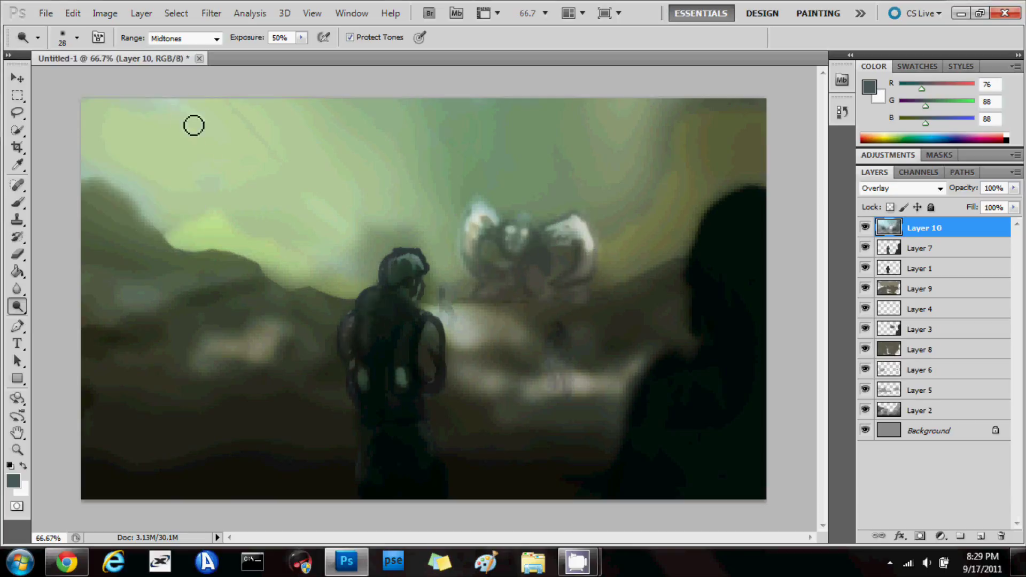
Step: Dodge diagonal light rays across the sky, plus 8 px streaks and the creature's face
mouse_move(193, 123)
left_mouse_down()
mouse_move(337, 147)
mouse_move(262, 231)
mouse_move(540, 312)
left_mouse_up()
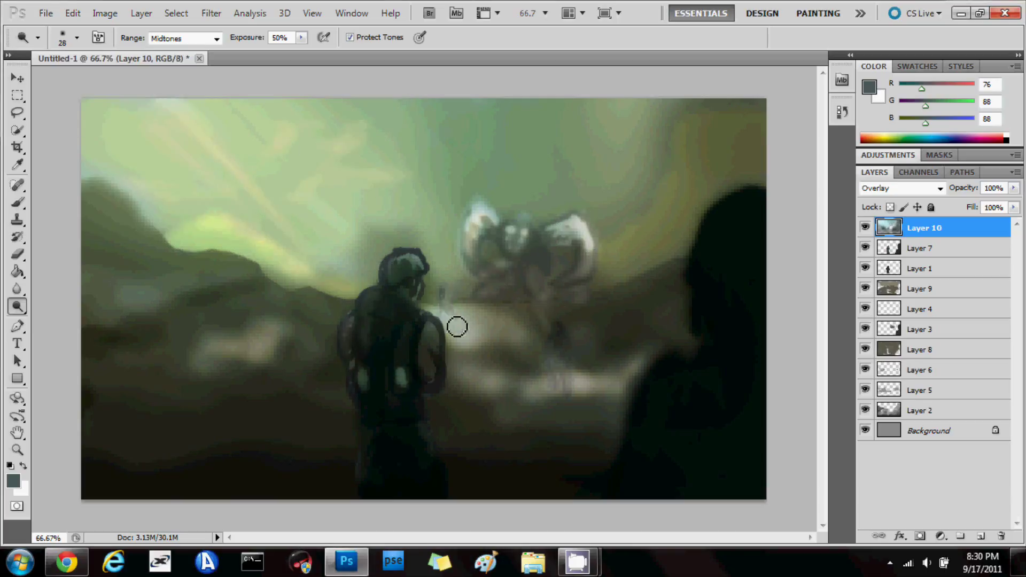
key("bracketleft")
key("bracketleft")
left_click_drag(604, 275, 663, 324)
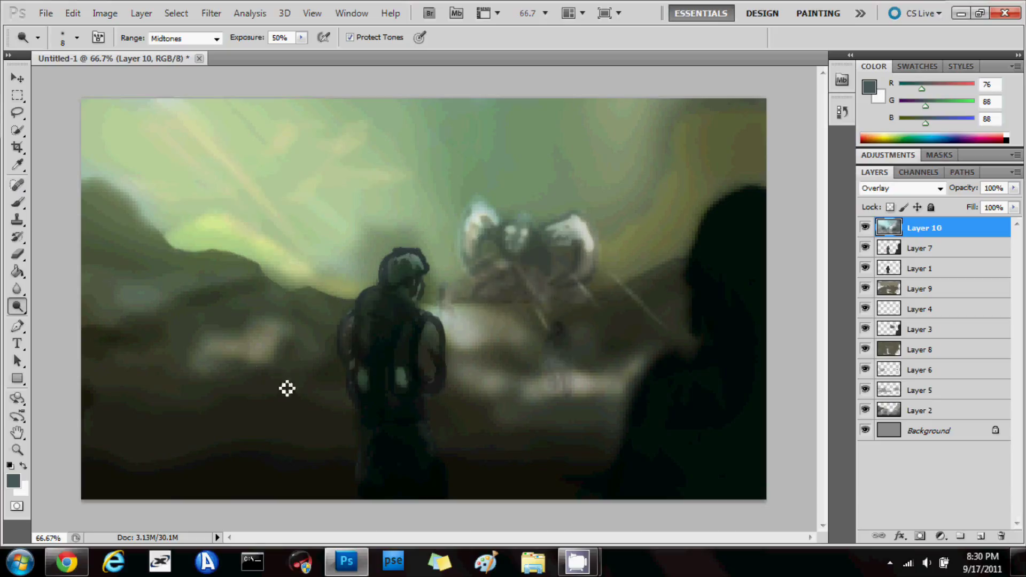
left_click_drag(287, 386, 342, 368)
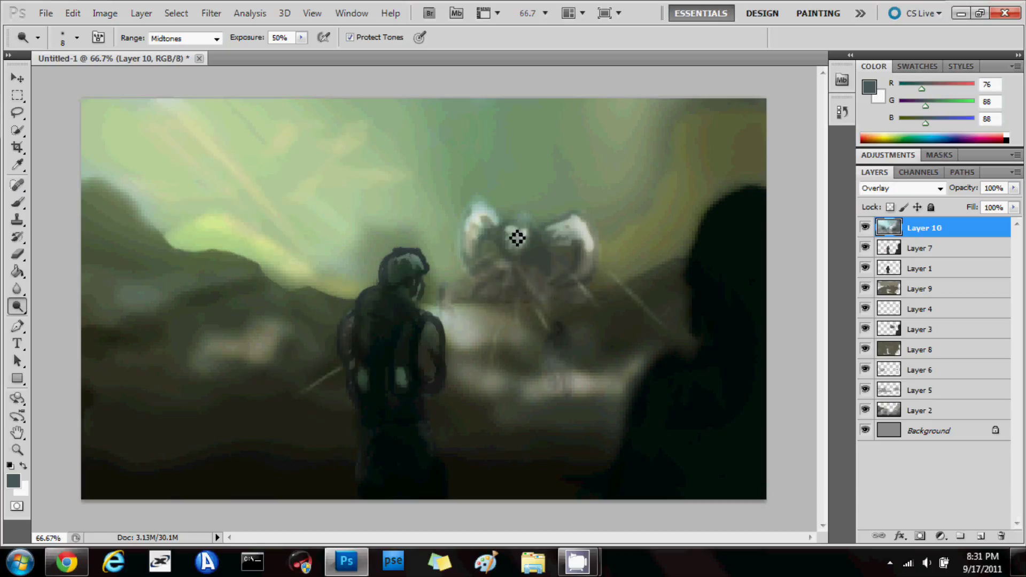
mouse_move(516, 235)
left_mouse_down()
mouse_move(537, 241)
mouse_move(521, 222)
left_mouse_up()
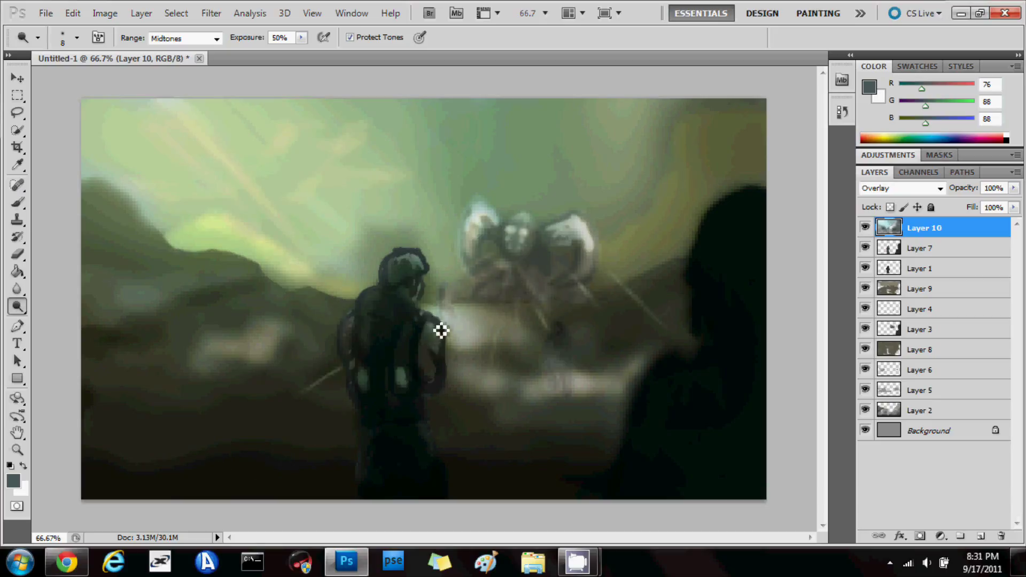
Step: Set white foreground and 100% Exposure, then dodge the upper-left sky at 133 px
left_click(10, 465)
left_click(23, 465)
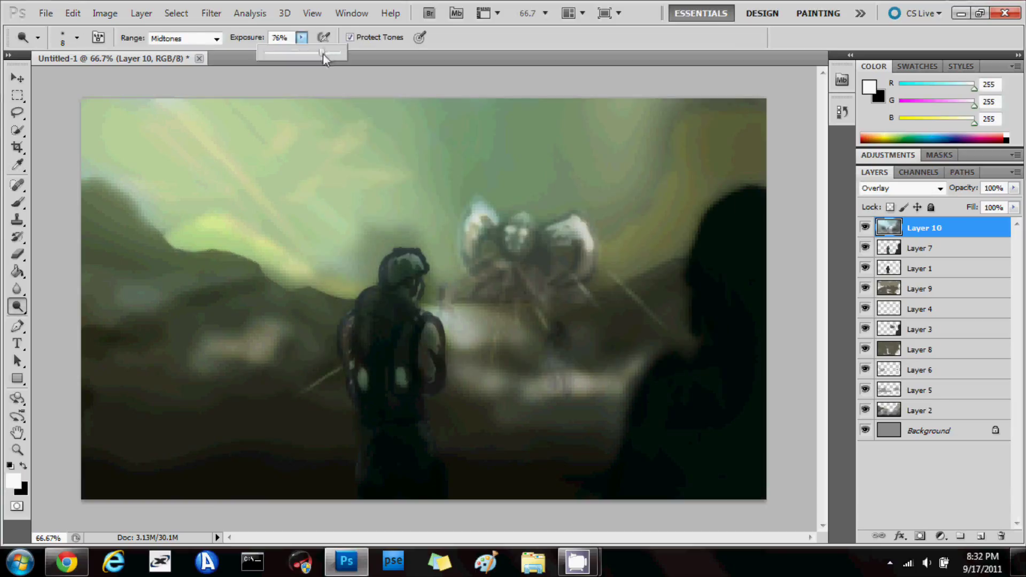
key("0")
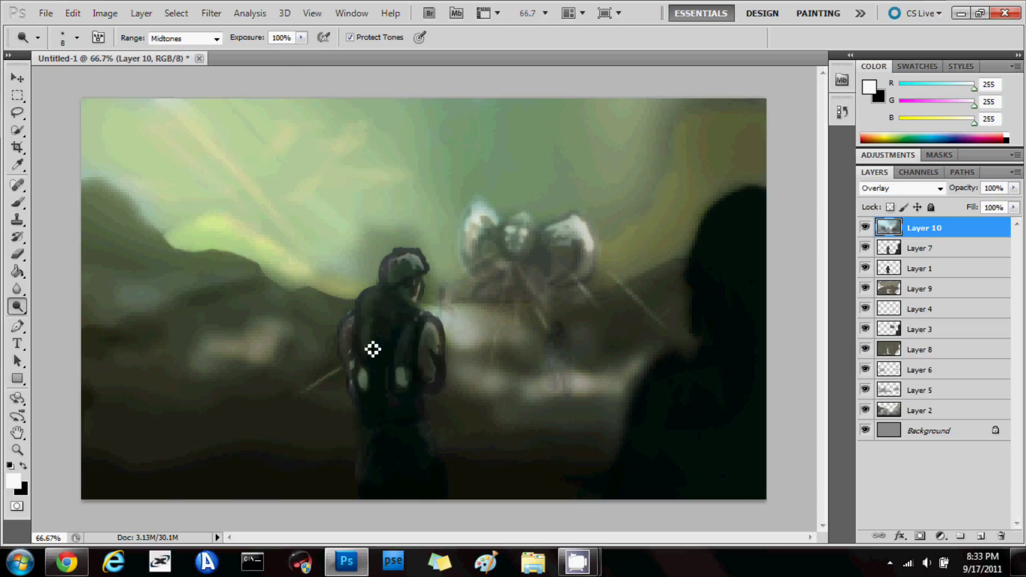
key("bracketright")
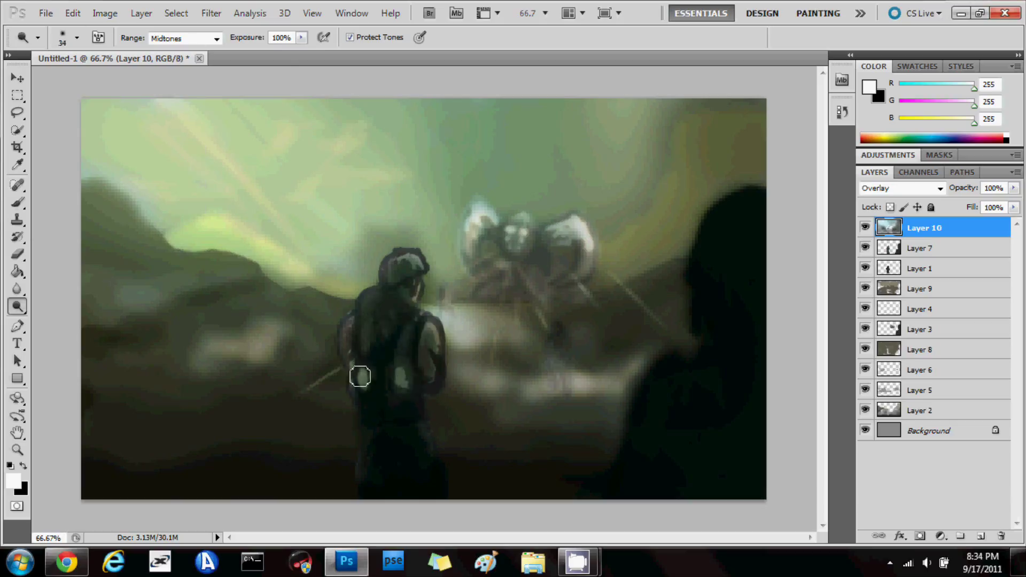
left_click(77, 37)
left_click_drag(80, 76, 98, 76)
left_click_drag(267, 112, 126, 105)
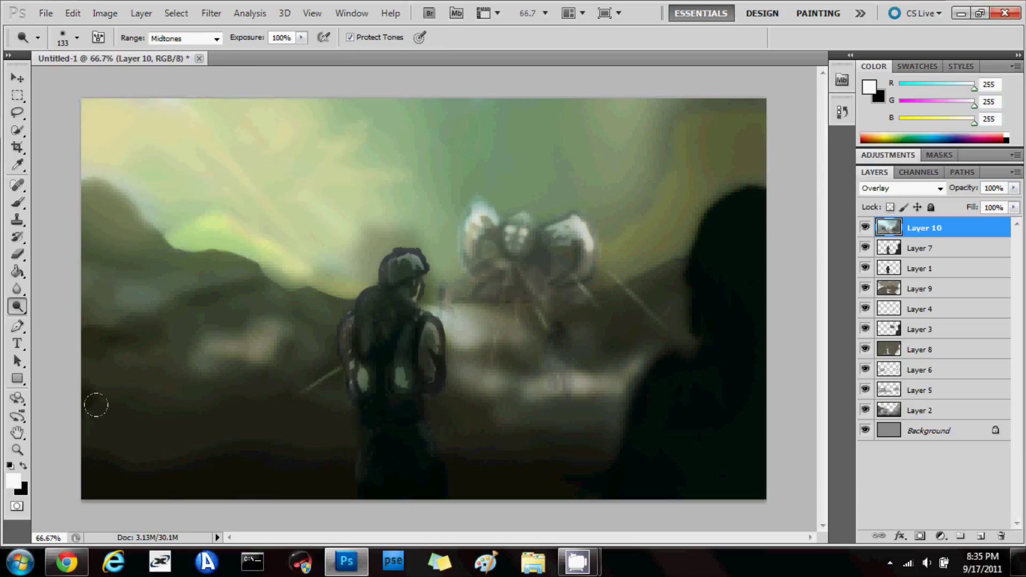
Step: Set the Brush to 100% opacity and add a new Overlay Layer 11
key("b")
key("0")
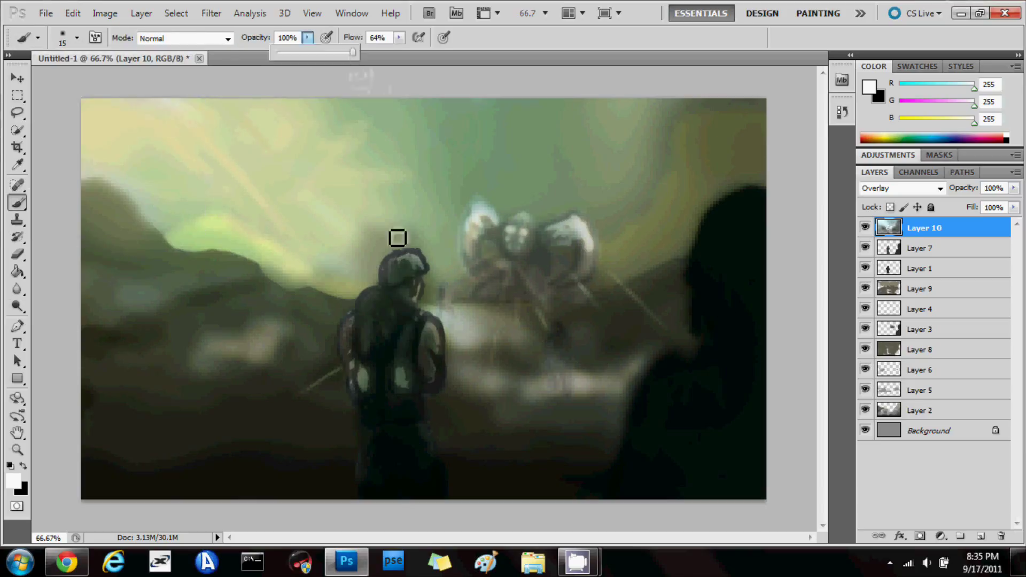
key("alt")
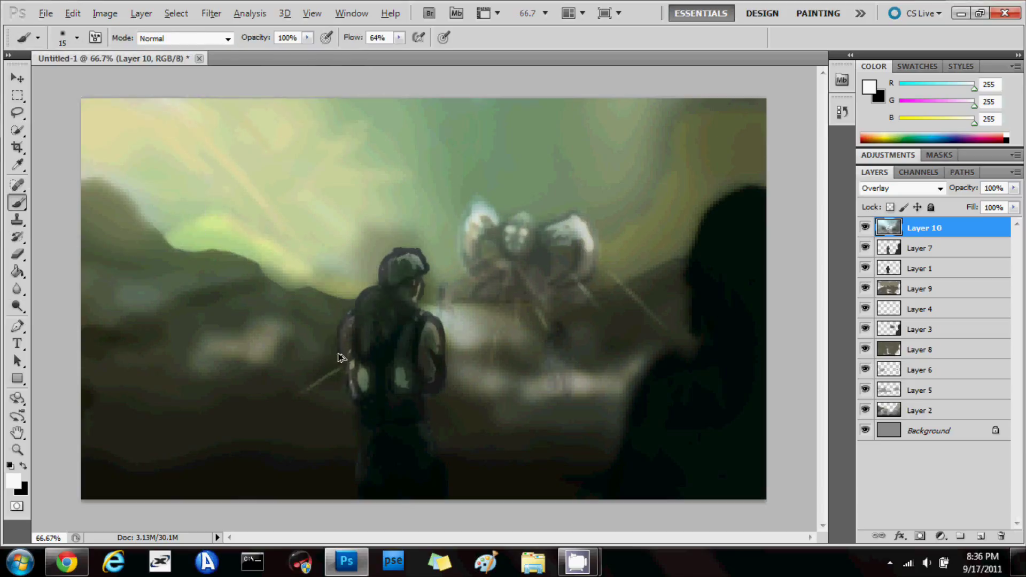
key("ctrl+shift+alt+n")
key("shift+alt+o")
Step: Paint helmet highlights, then at 63% opacity and 86 px light the pack and top-left sky
left_click_drag(424, 273, 426, 282)
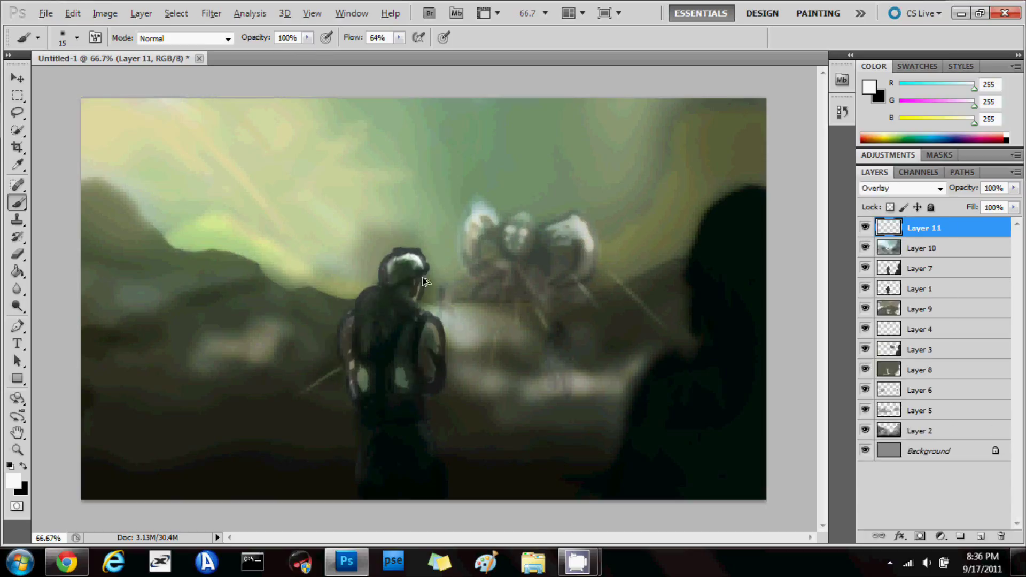
key("6")
key("3")
left_click(363, 380)
left_click(401, 378)
left_click(76, 38)
left_click_drag(54, 67, 67, 66)
left_click_drag(123, 123, 228, 91)
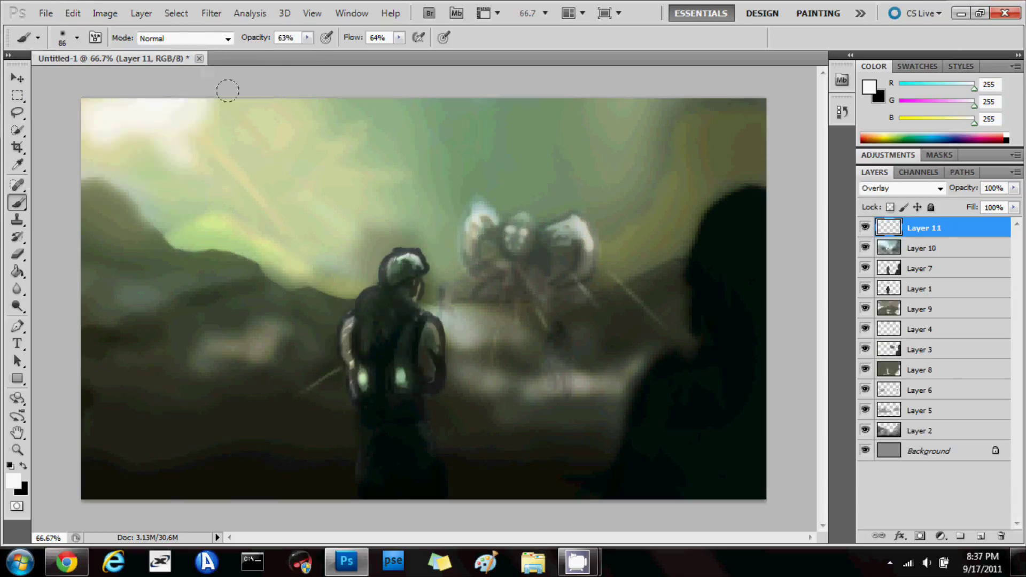
Step: Select the Dodge tool on Layer 10 with brush size 4 px
key("e")
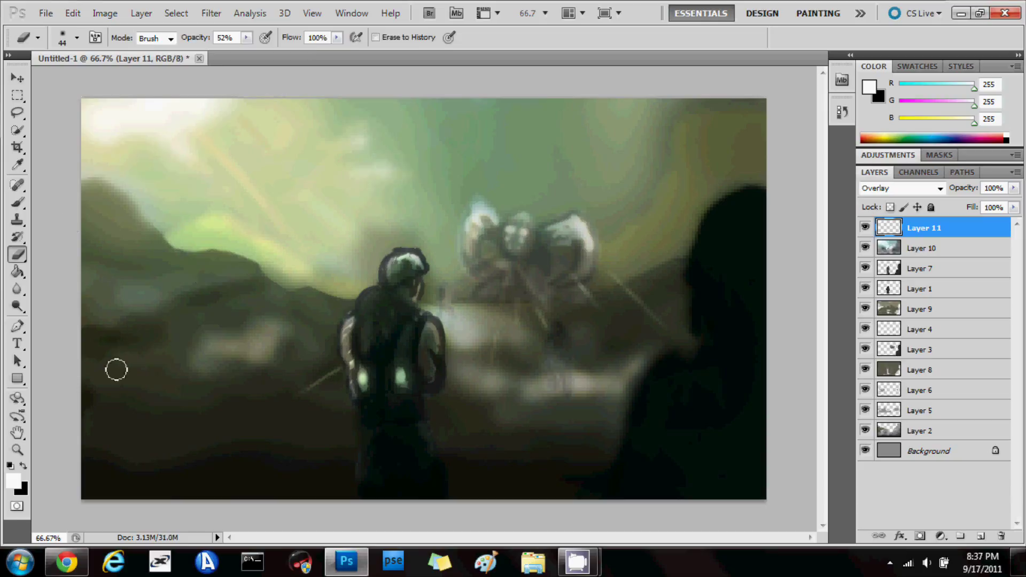
key("o")
key("alt+bracketleft")
key("Return")
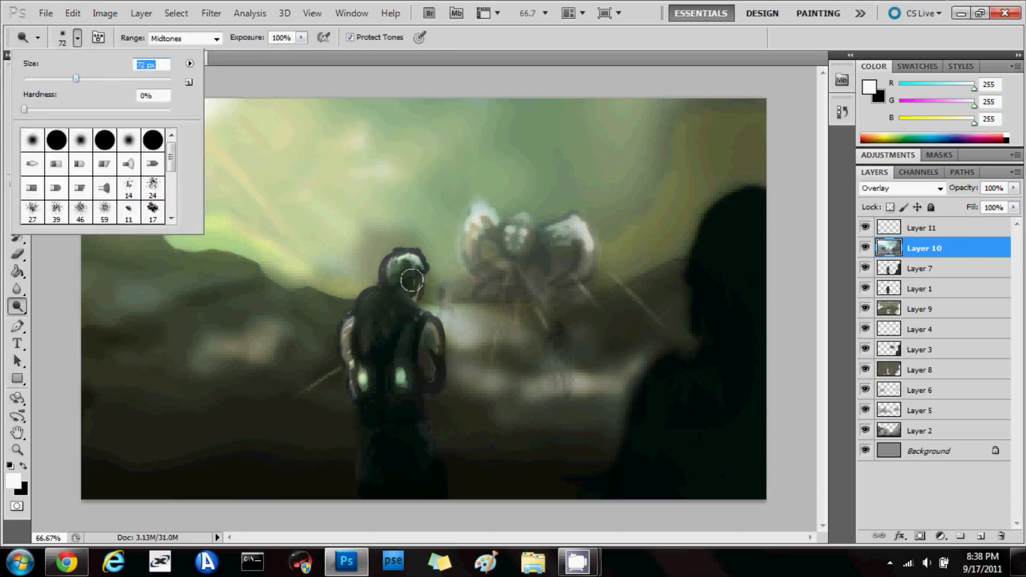
type("25")
key("Return")
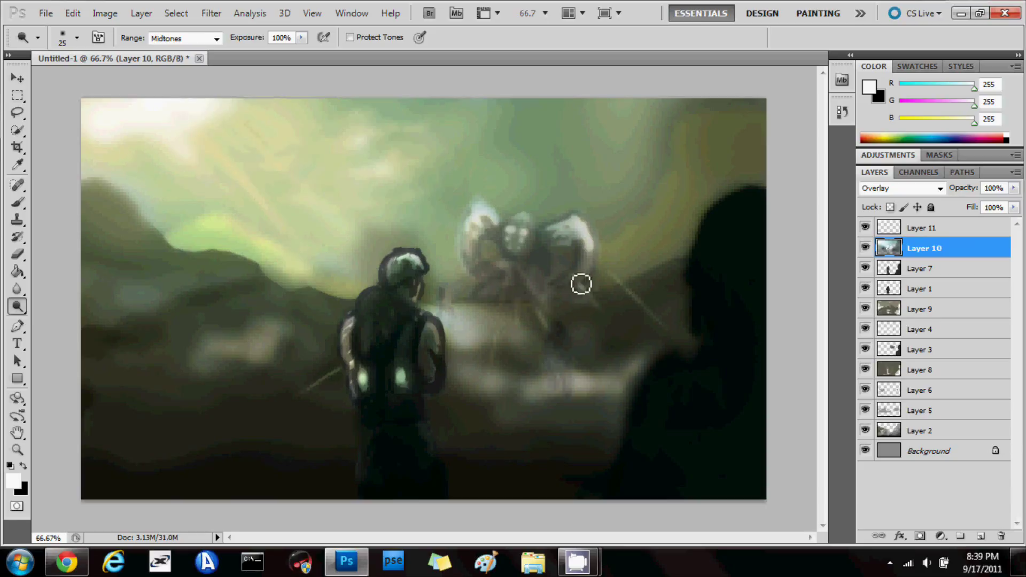
key("Return")
type("4")
key("Return")
key("Return")
key("Return")
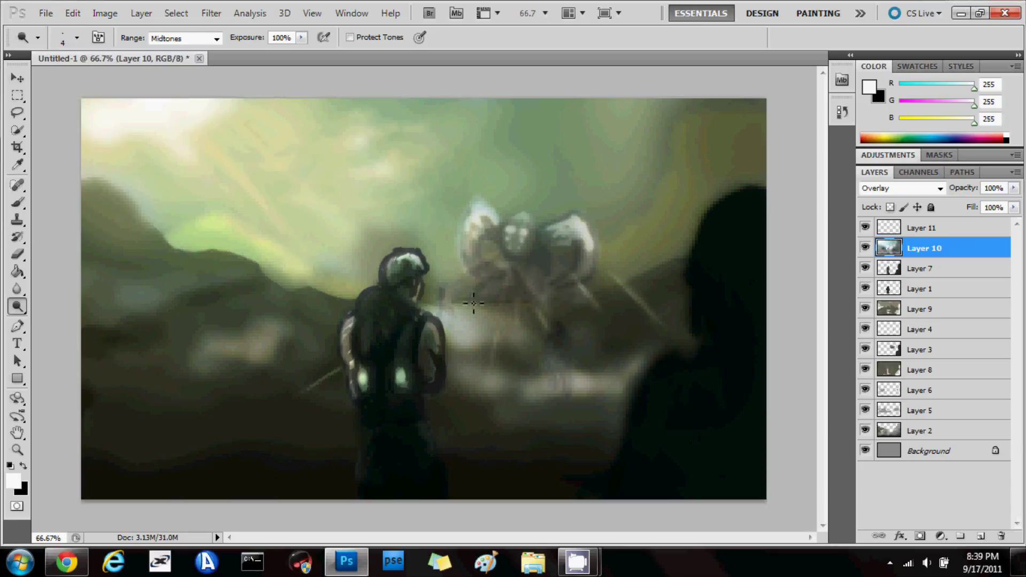